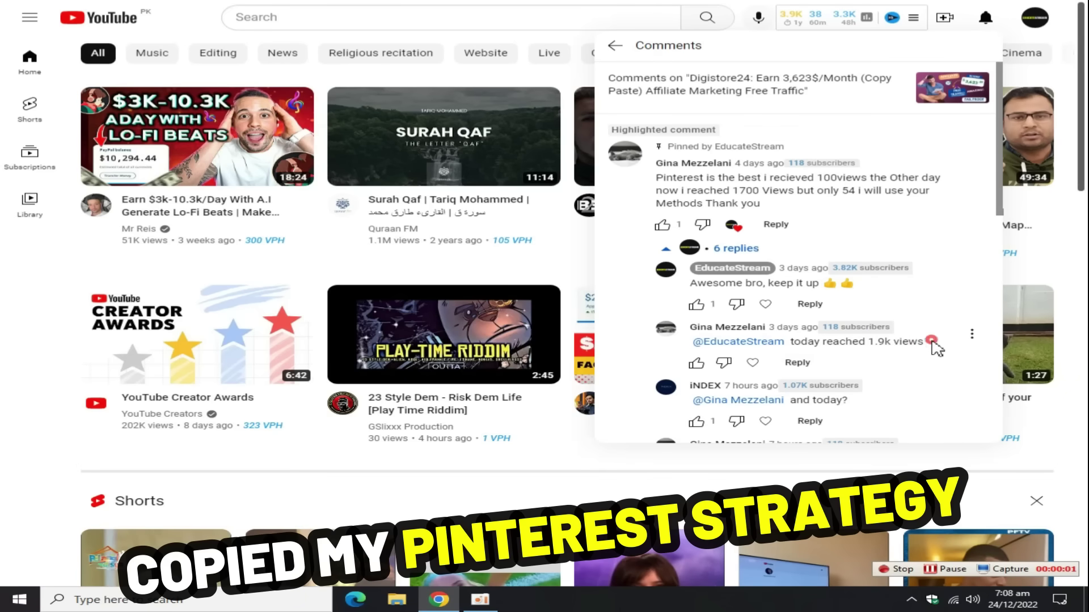
Go to the ChatGPT login page, choose Sign up, and begin entering the account e-mail
drag(917, 344, 790, 346)
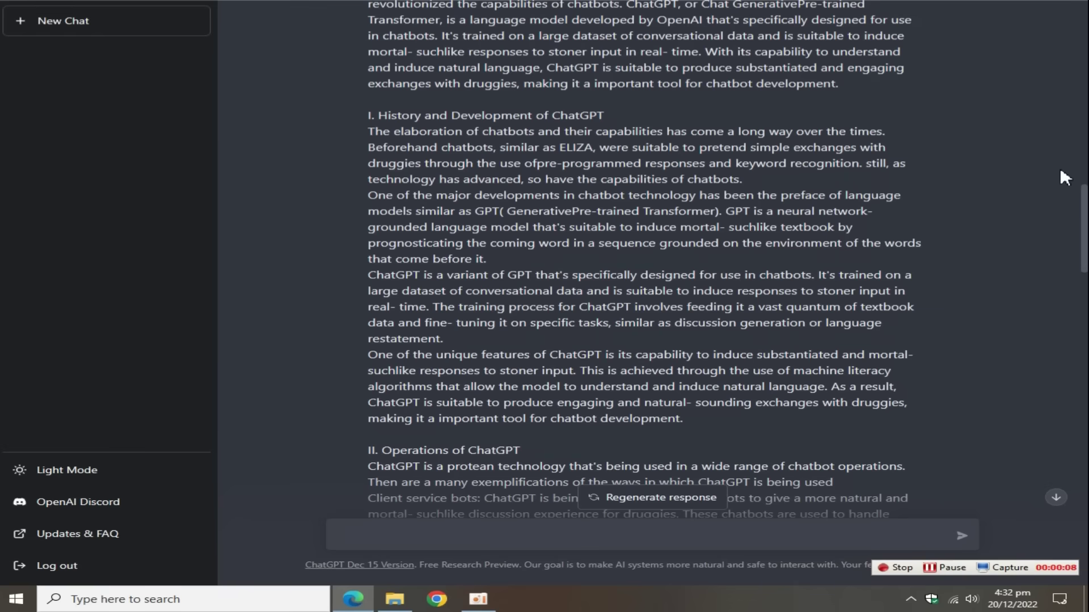
drag(1085, 207, 1076, 397)
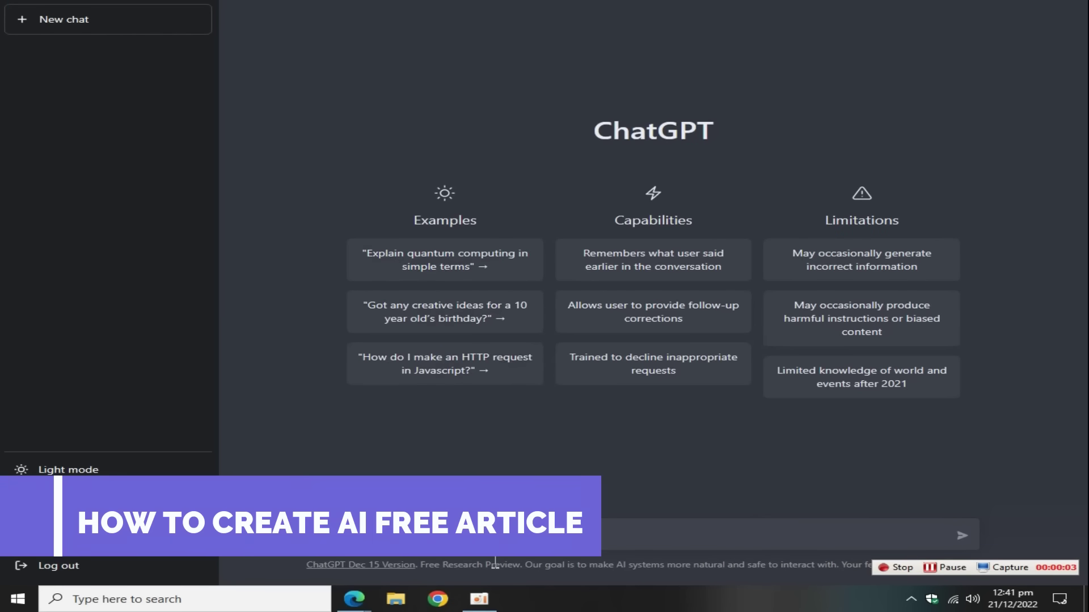
mouse_move(356, 602)
click(442, 510)
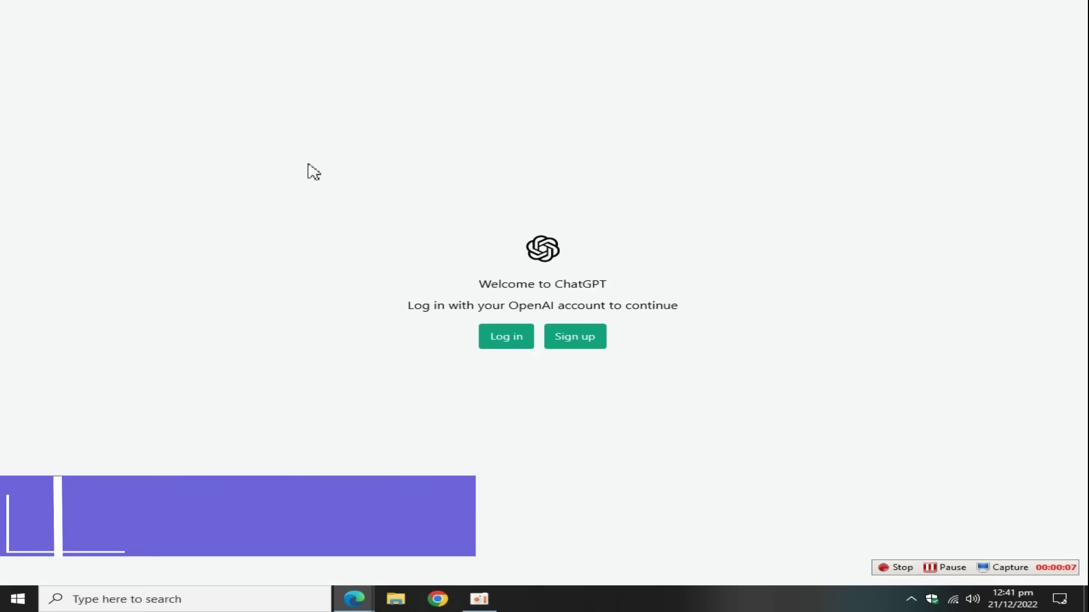
click(579, 340)
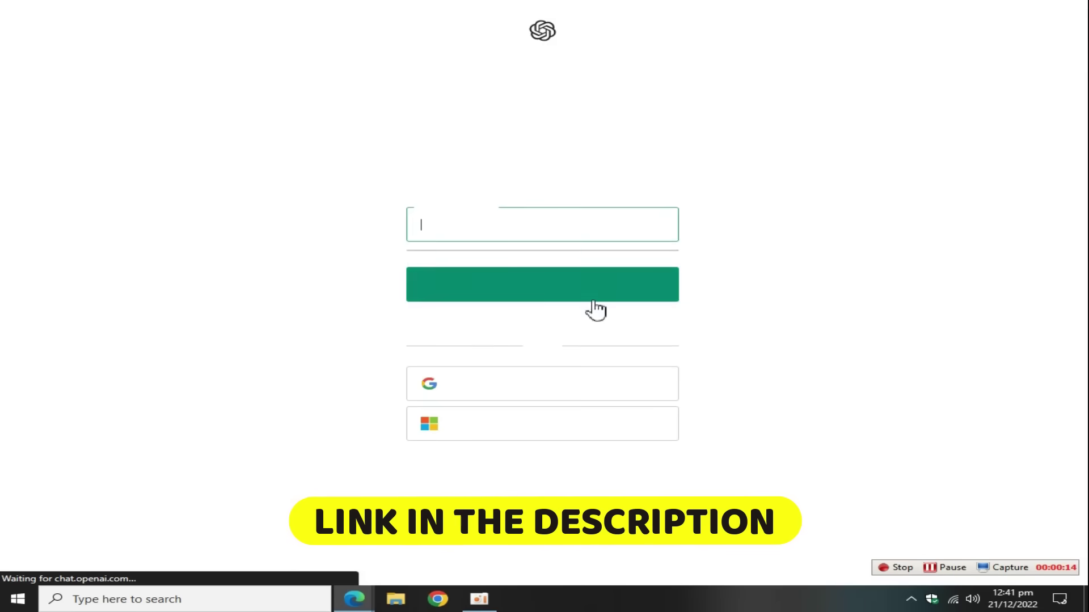
click(463, 209)
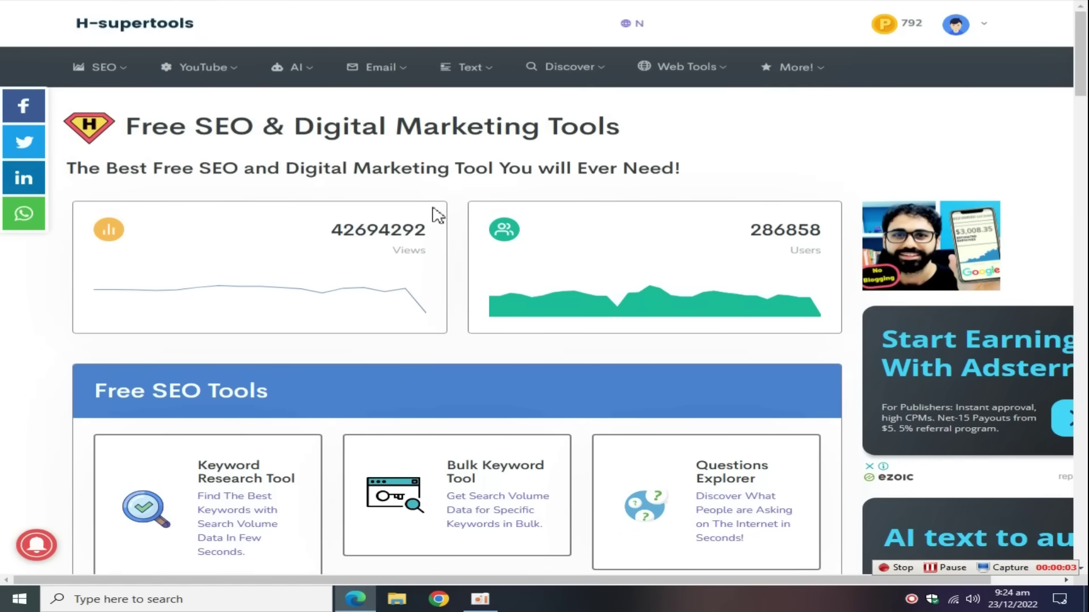
Scroll through the H-supertools homepage tool sections, then return to the top and reveal the SEO dropdown
scroll(819, 150, down, 1)
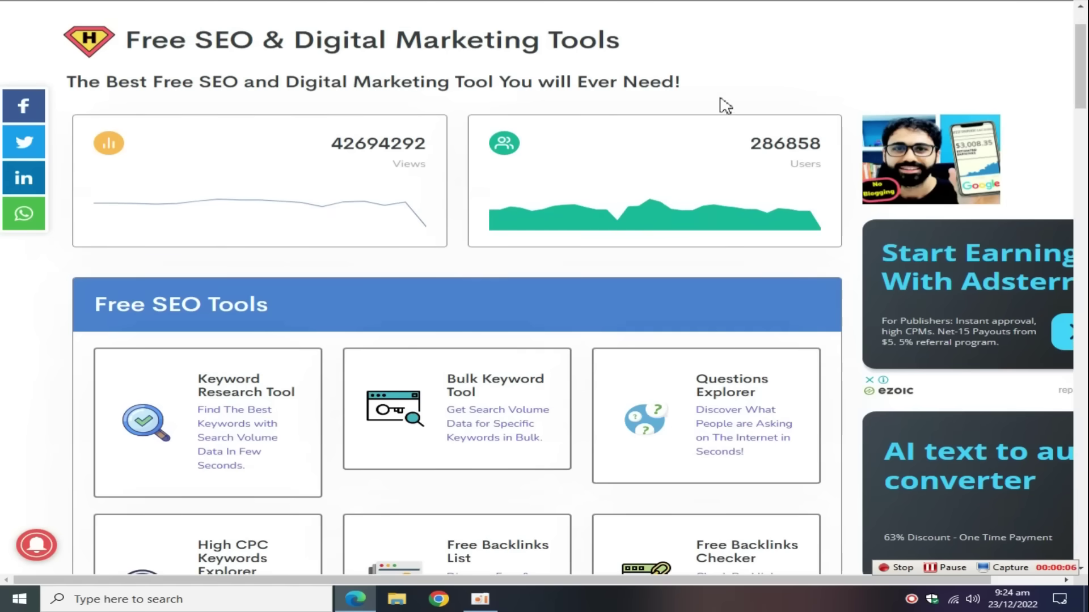
drag(613, 82, 65, 82)
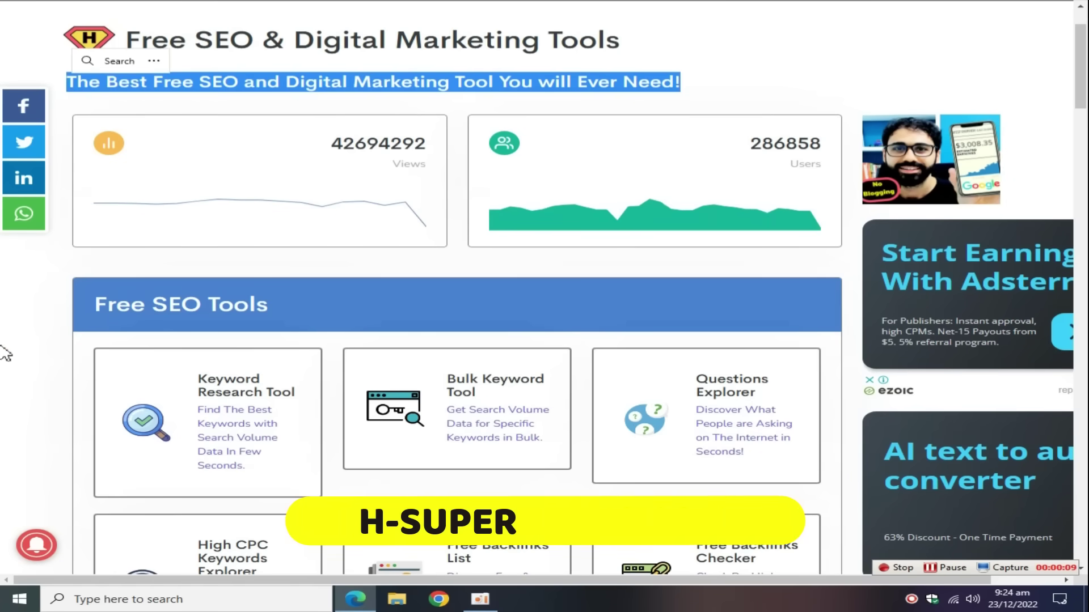
click(292, 228)
scroll(109, 214, down, 10)
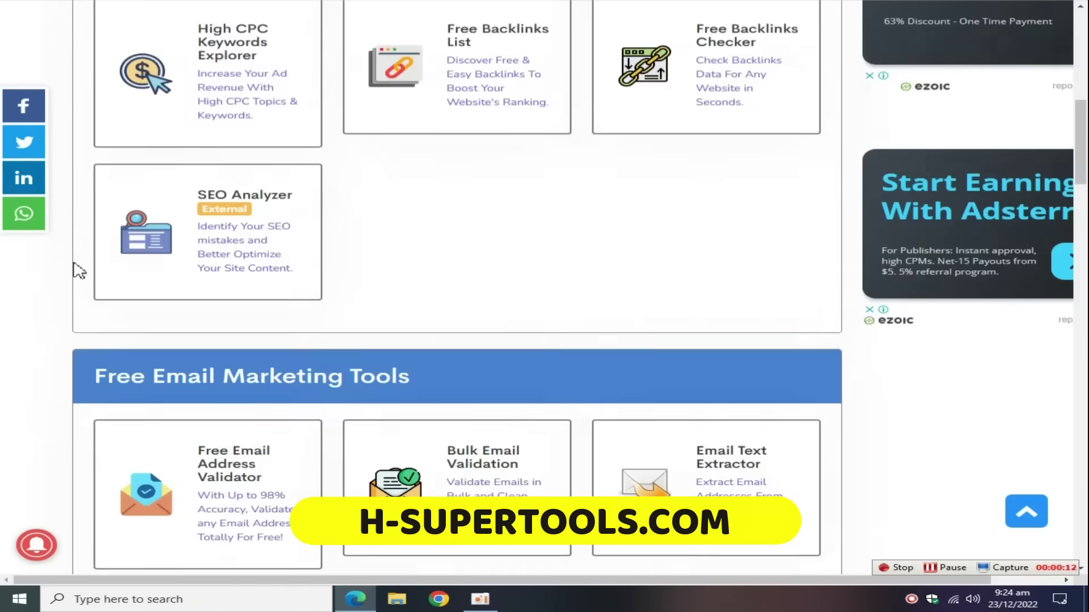
scroll(846, 369, down, 12)
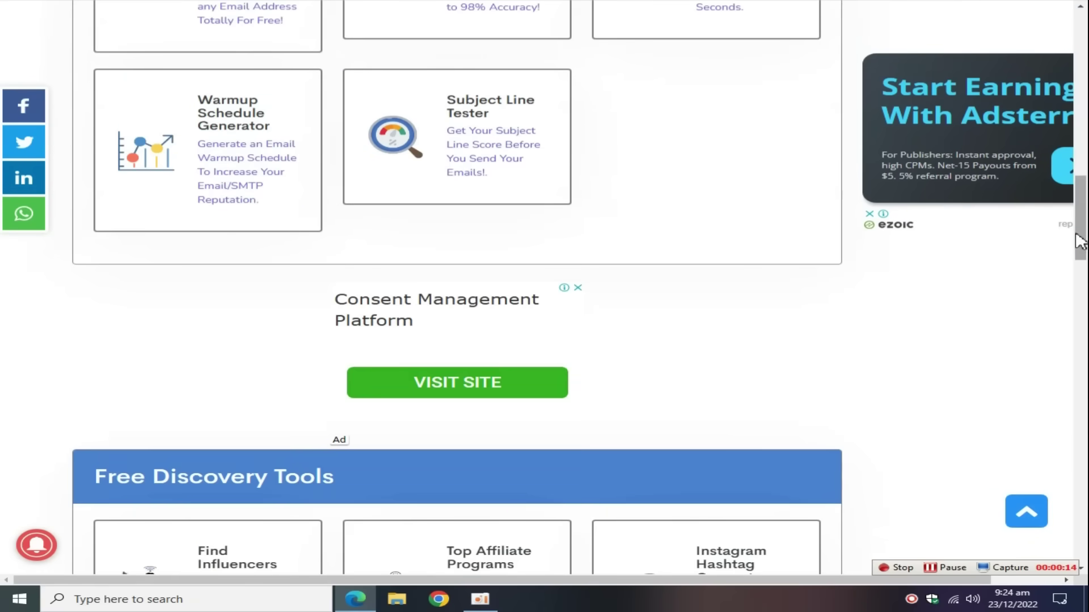
scroll(1085, 315, down, 15)
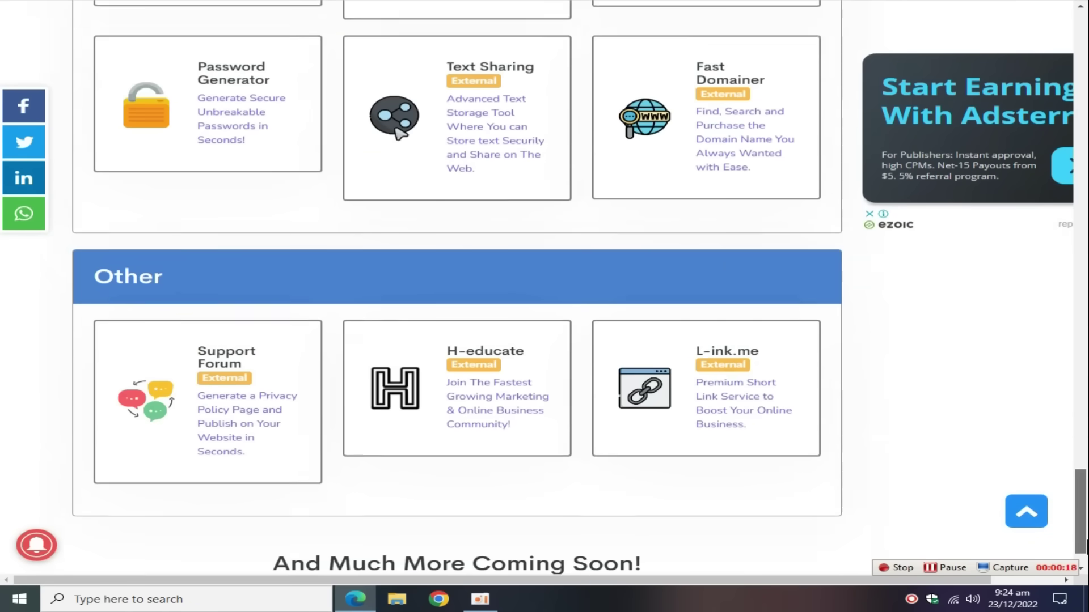
scroll(1084, 320, up, 11)
drag(1084, 320, 1086, 57)
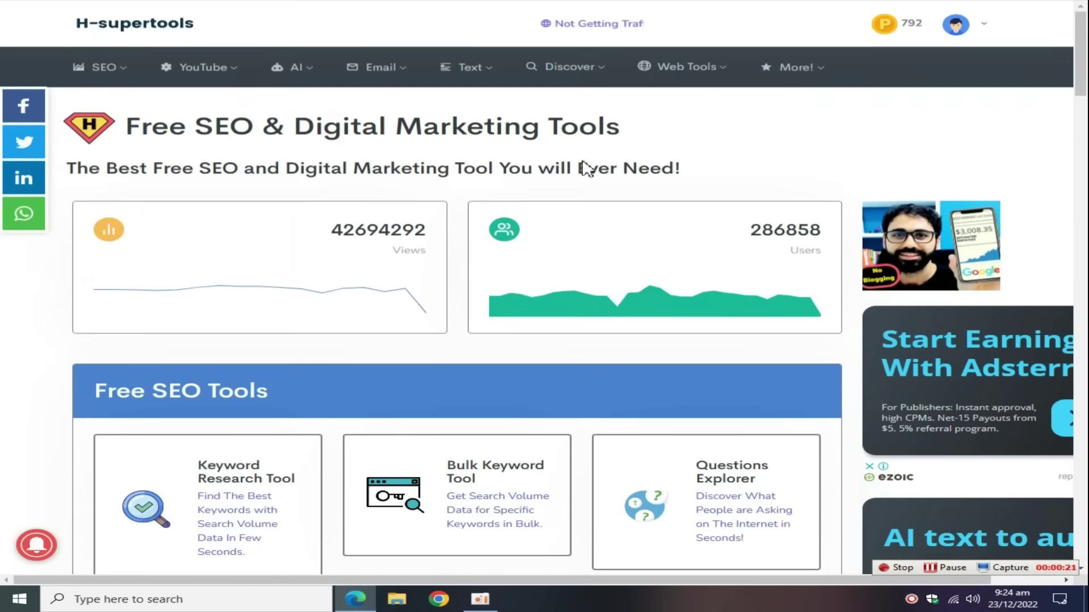
mouse_move(109, 67)
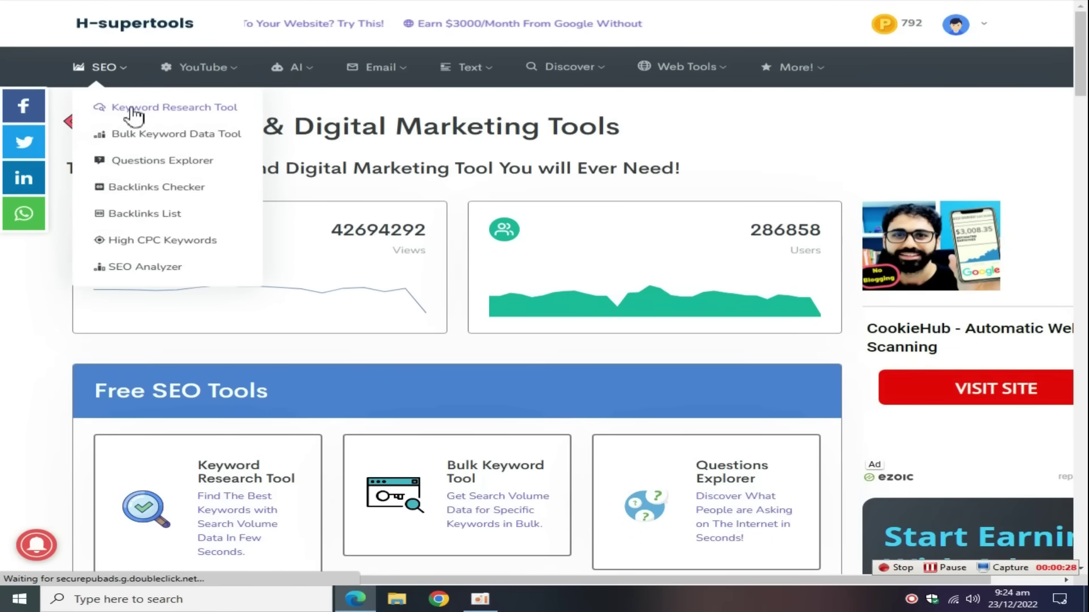
Run the Keyword Research Tool for 'affiliate marketing' after passing the reCAPTCHA check
click(134, 113)
scroll(88, 156, down, 2)
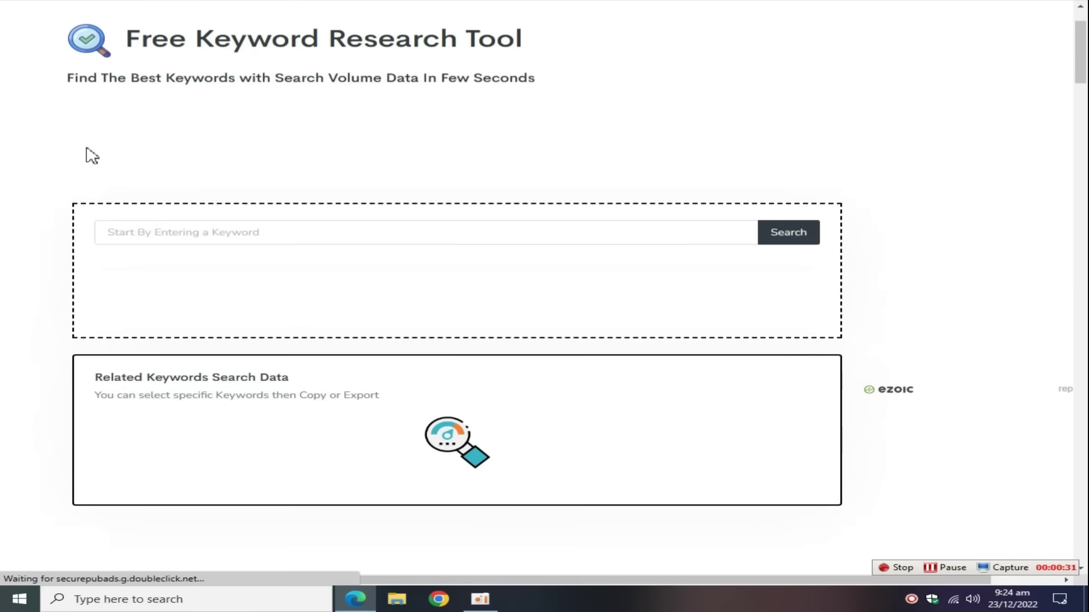
click(142, 234)
key(Down)
key(Down)
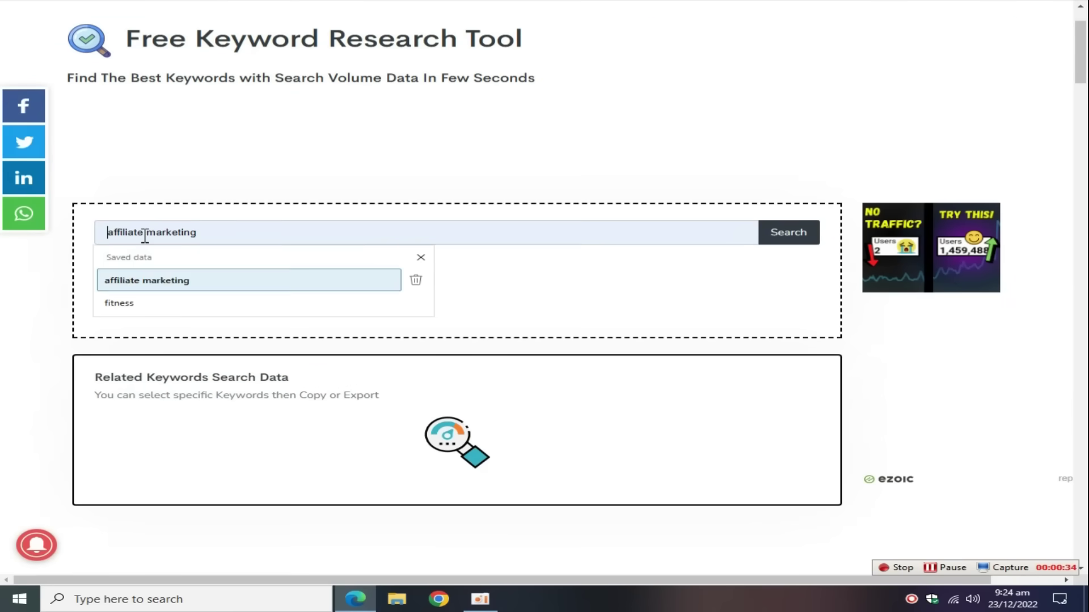
key(Up)
key(Return)
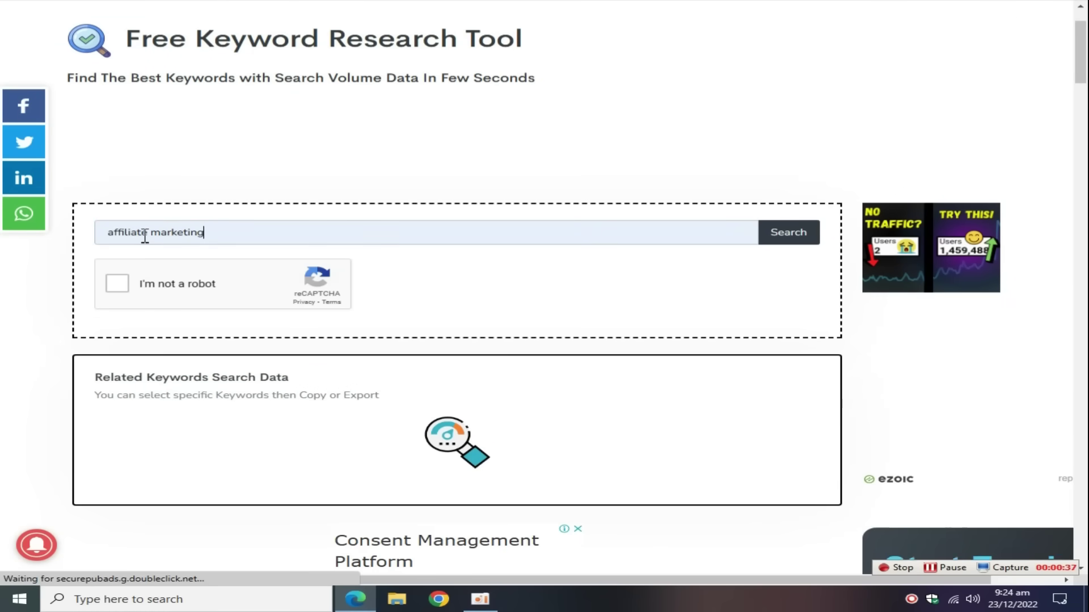
click(118, 283)
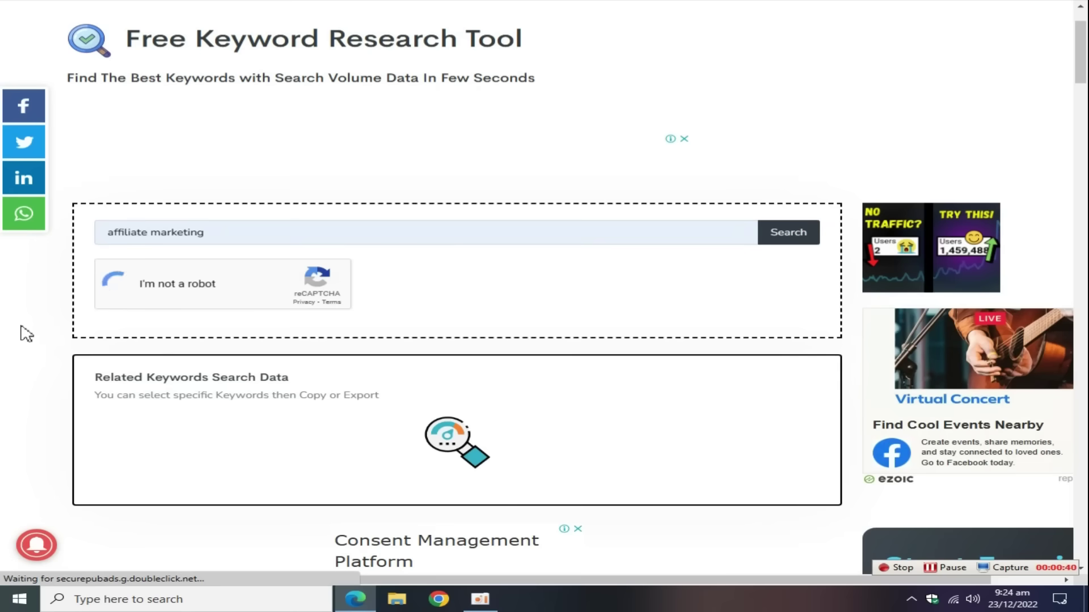
click(774, 238)
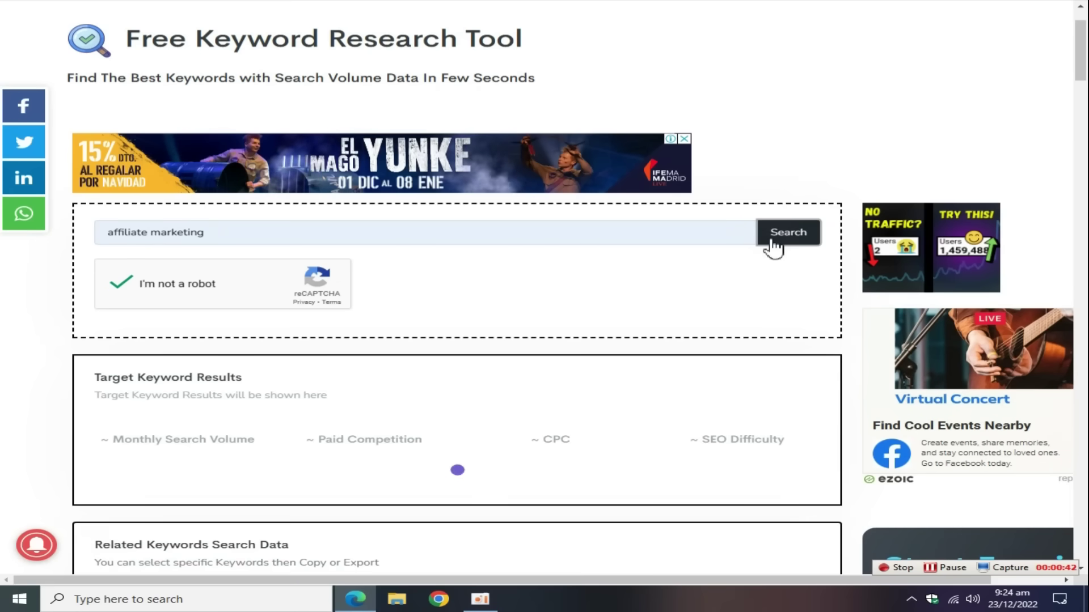
Copy the keyword 'affiliate marketing amazon' from the related keywords results
drag(1084, 68, 1083, 119)
scroll(447, 165, down, 2)
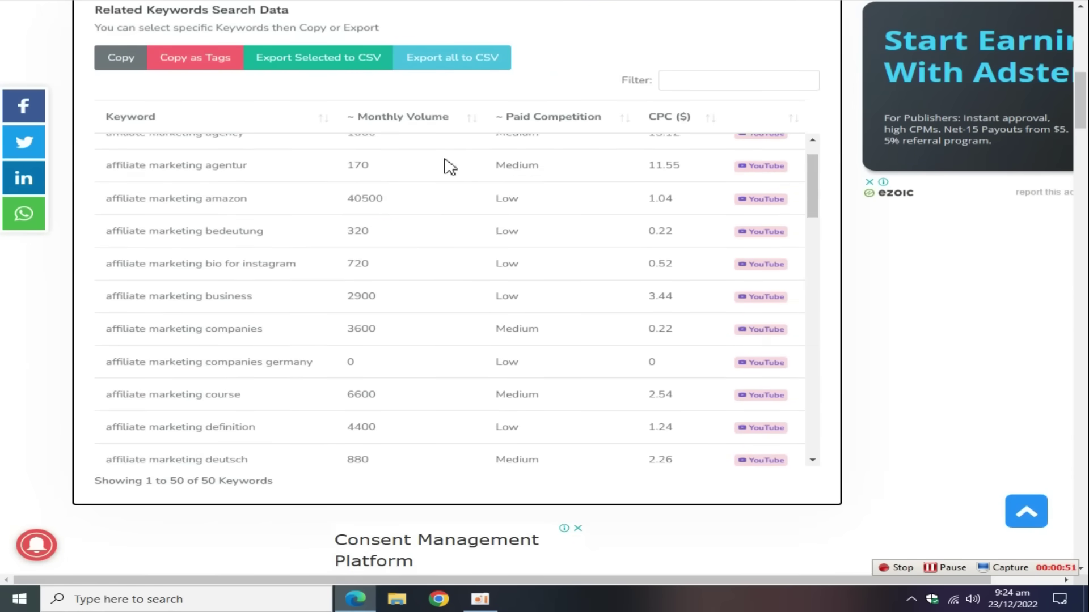
drag(815, 192, 422, 122)
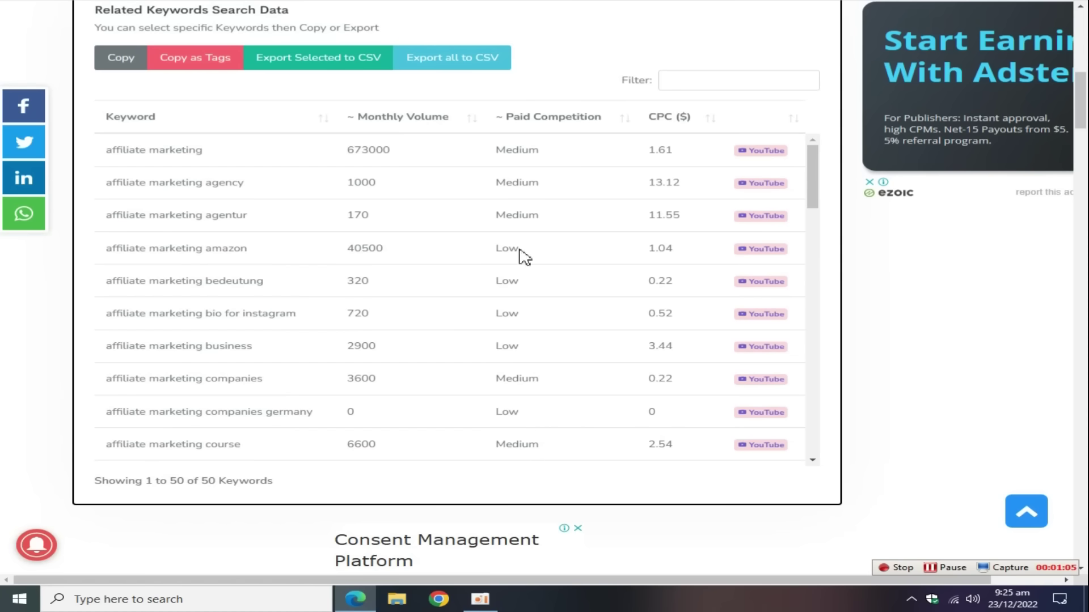
click(492, 257)
double_click(509, 282)
click(433, 276)
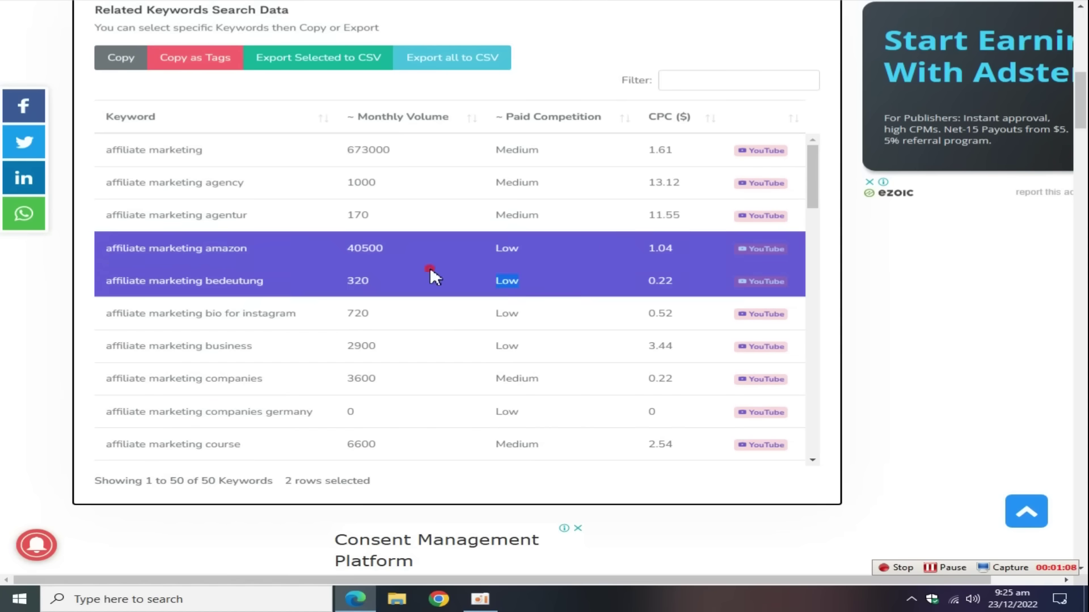
click(433, 277)
click(343, 249)
click(248, 251)
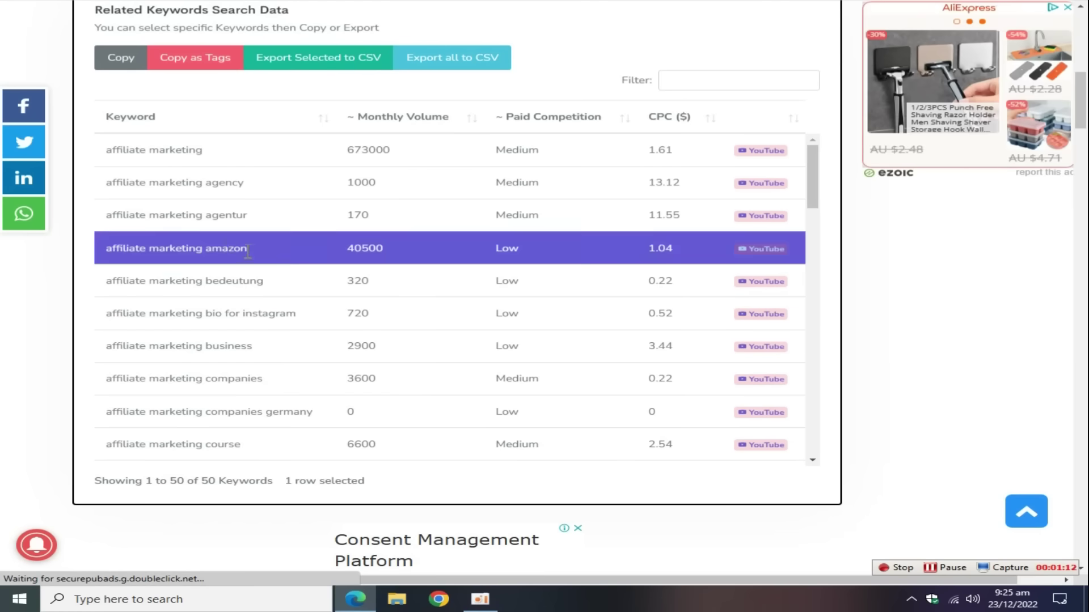
drag(240, 248, 104, 260)
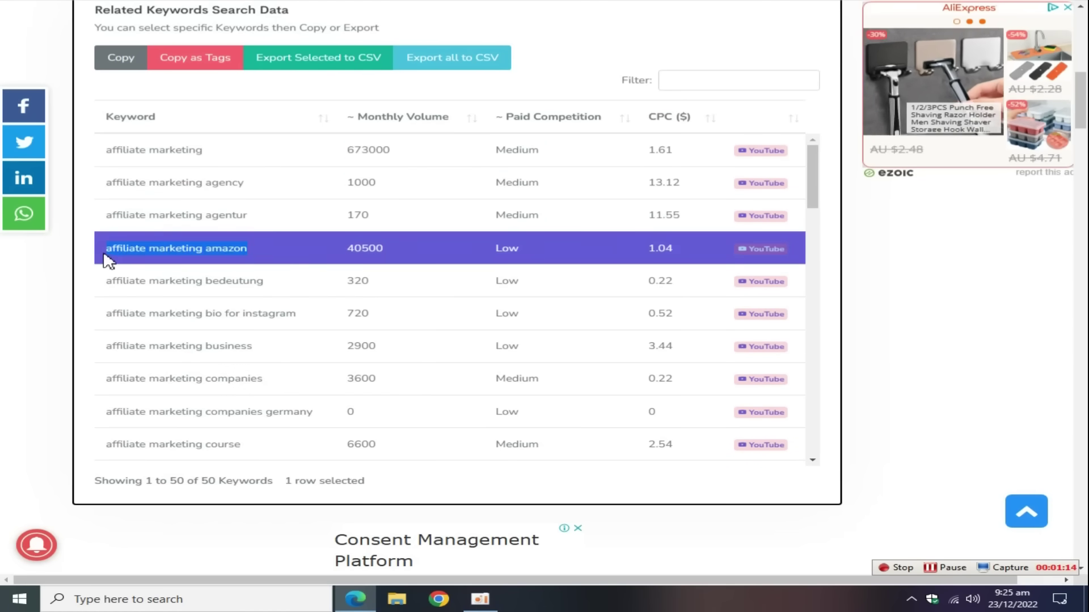
right_click(154, 254)
click(173, 263)
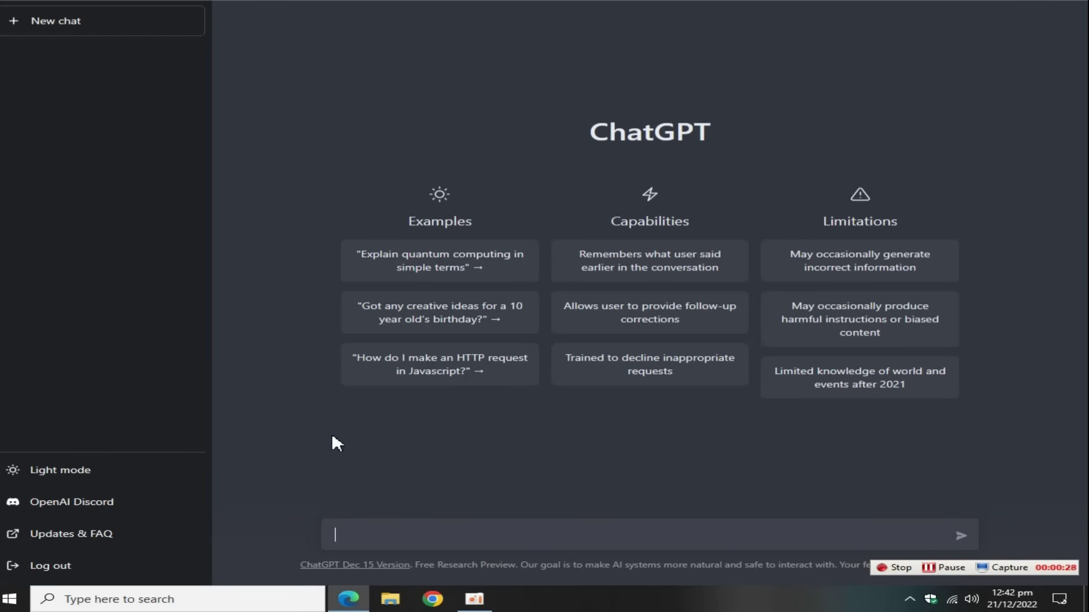
Send ChatGPT the prompt 'Provide the blog topic titles about how to make money'
text(Provide the blog topic titles)
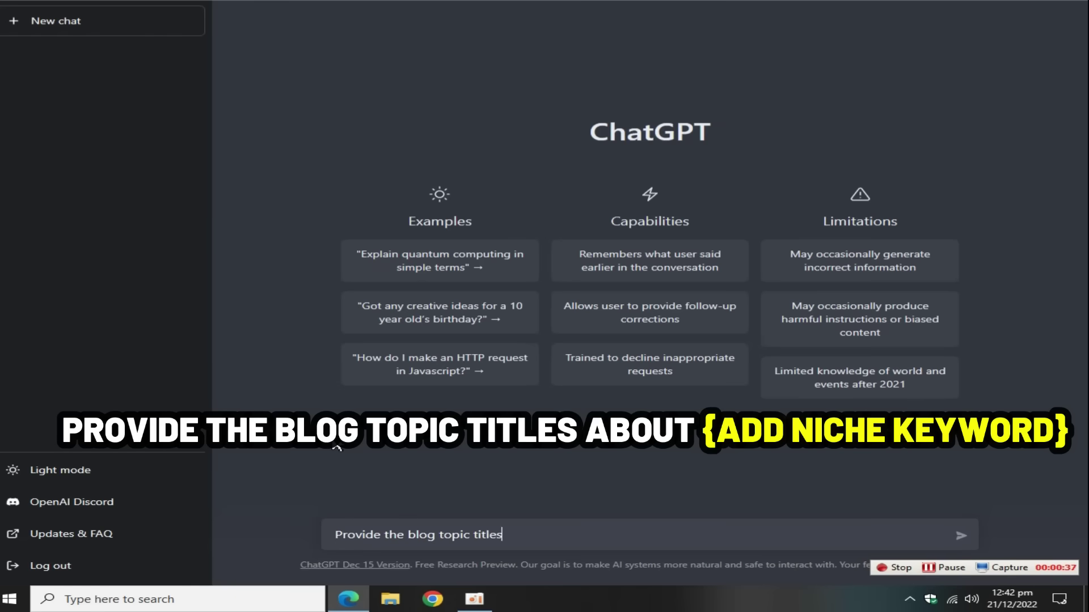
key(BackSpace)
key(BackSpace)
key(BackSpace)
key(BackSpace)
key(BackSpace)
key(BackSpace)
key(BackSpace)
key(BackSpace)
key(BackSpace)
key(BackSpace)
text(how to make money)
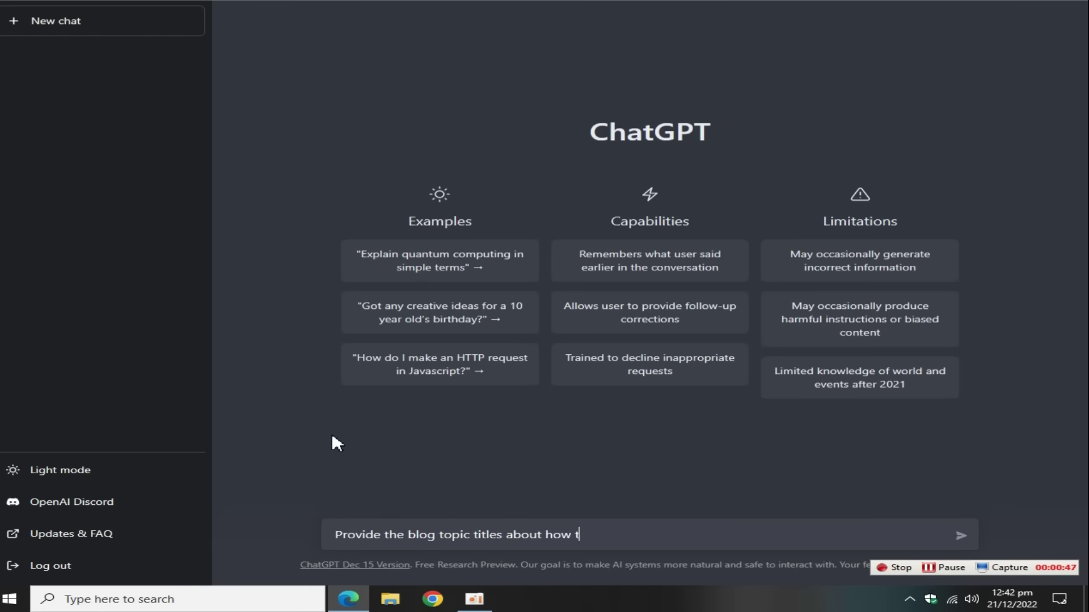
key(Return)
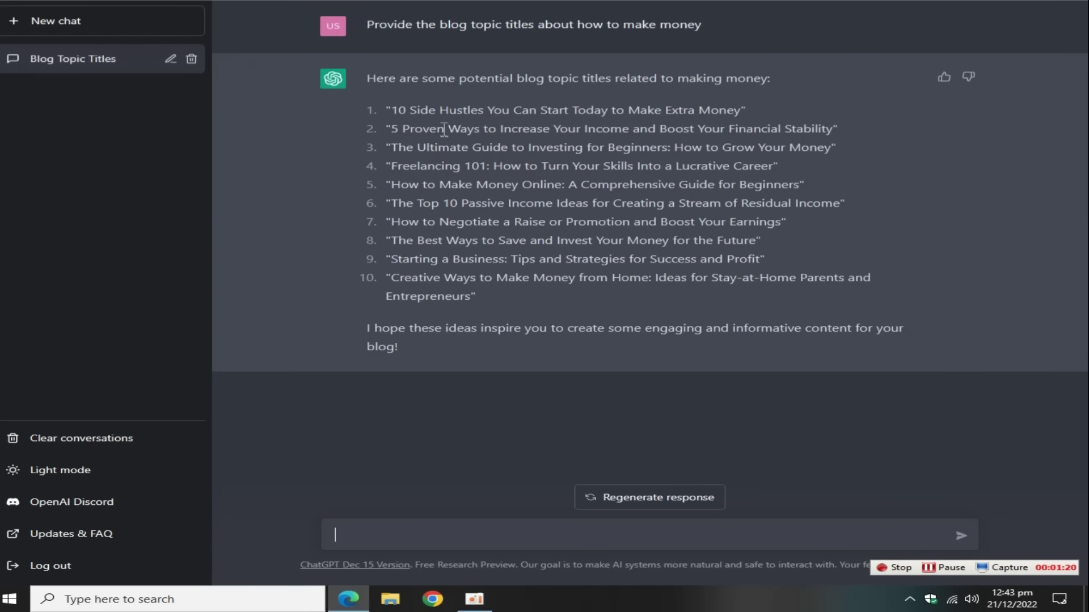
Ask for a blog outline of '10 Side Hustles You Can Start Today to Make Extra Money'
drag(740, 116, 397, 105)
click(376, 535)
text(Provide the blog outline of this titles: ")
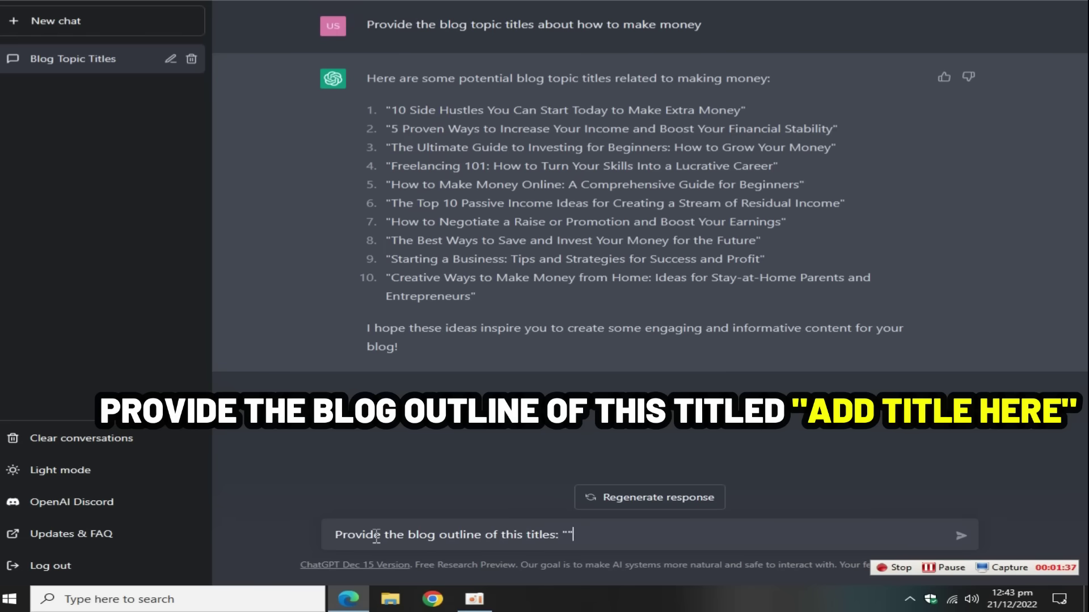
key(ctrl+v)
text(d)
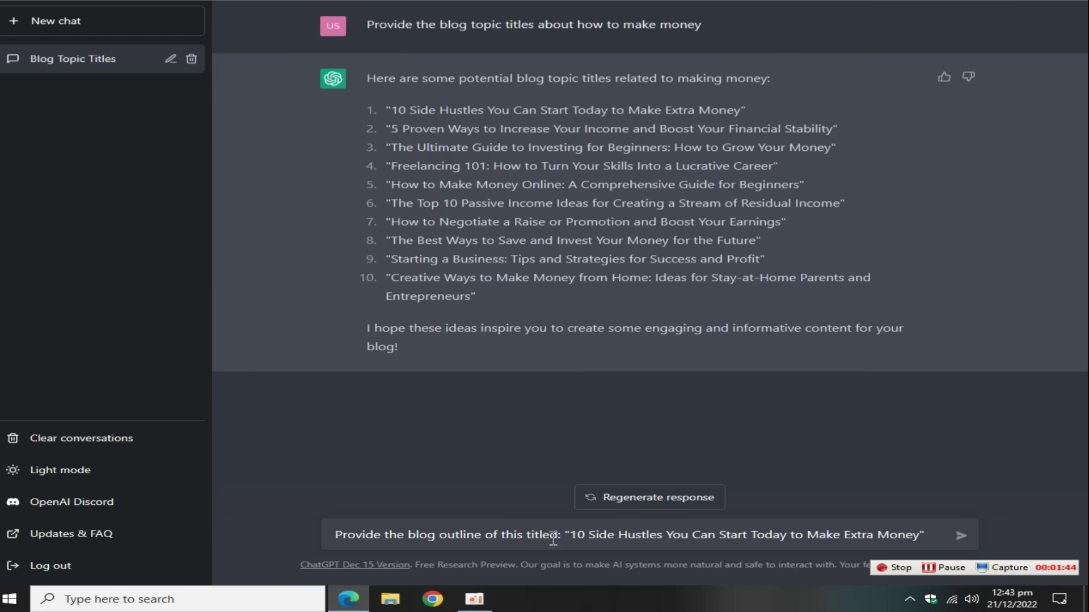
key(Return)
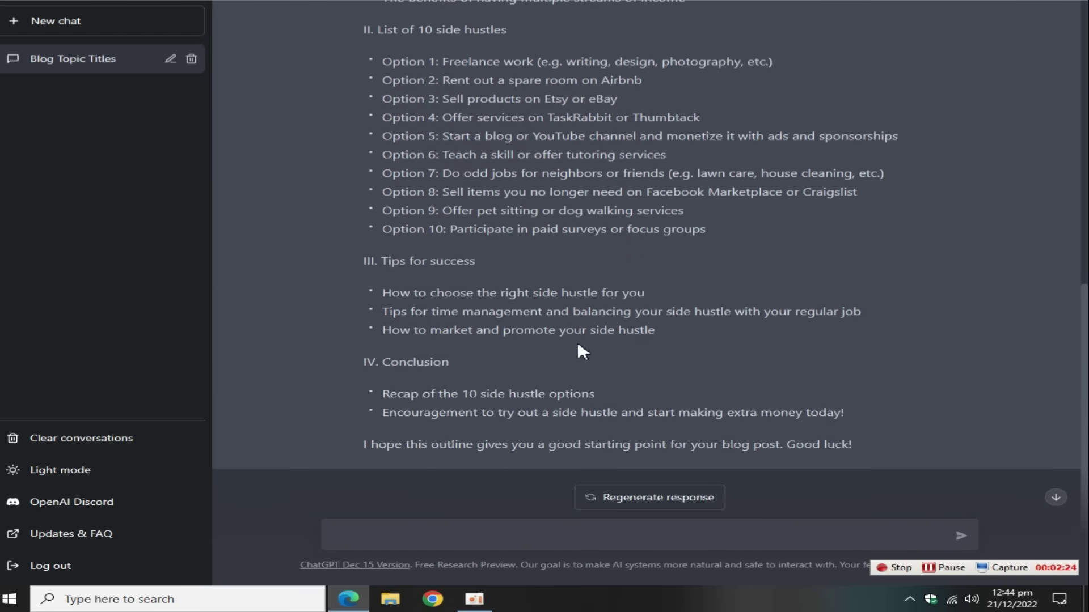
Send 'Provide the blog section of this outline:' with the outline's Introduction section pasted in
scroll(494, 203, up, 1)
drag(358, 22, 697, 73)
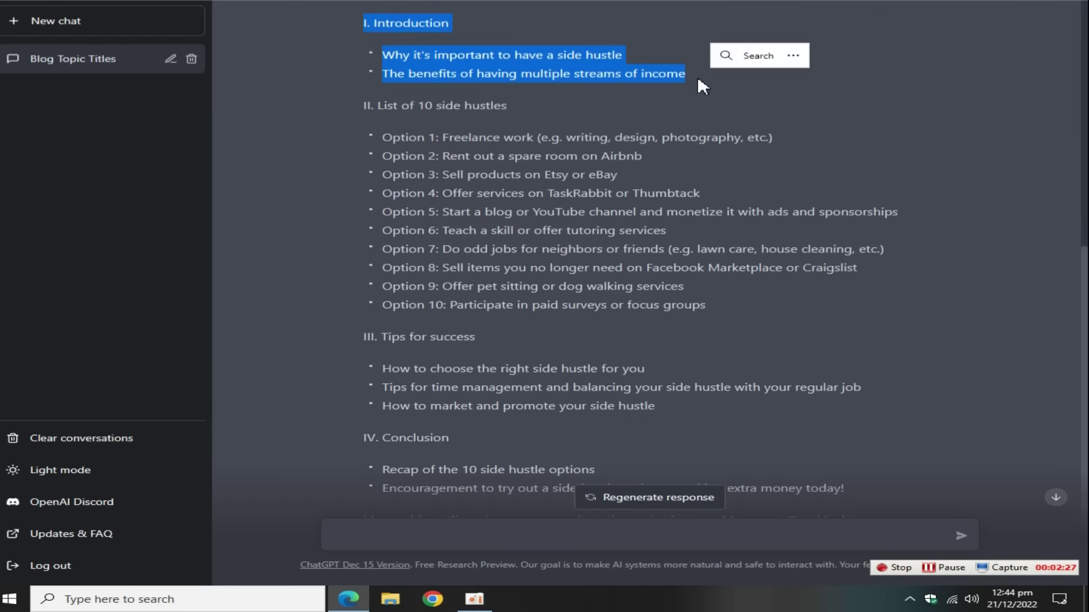
scroll(689, 404, down, 1)
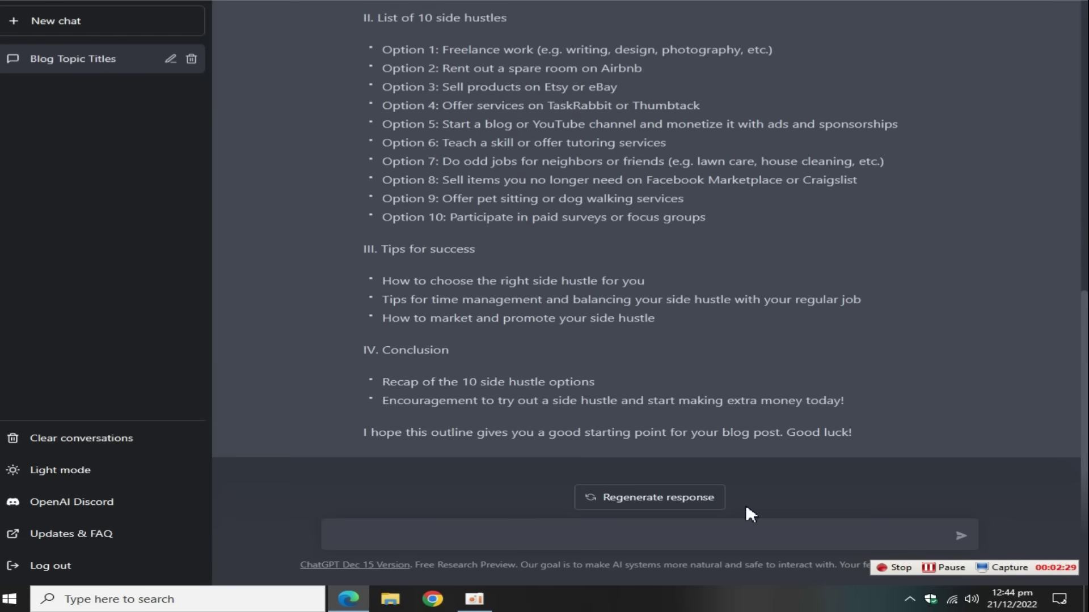
click(480, 529)
text(Provide the blog sec)
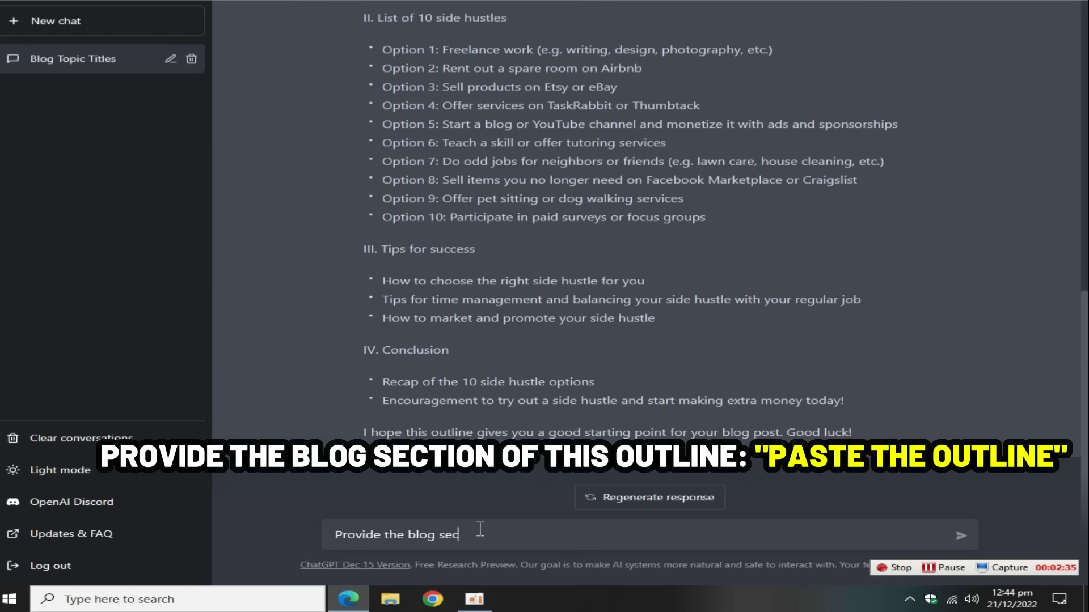
text(tion of this outline:)
key(ctrl+v)
key(Return)
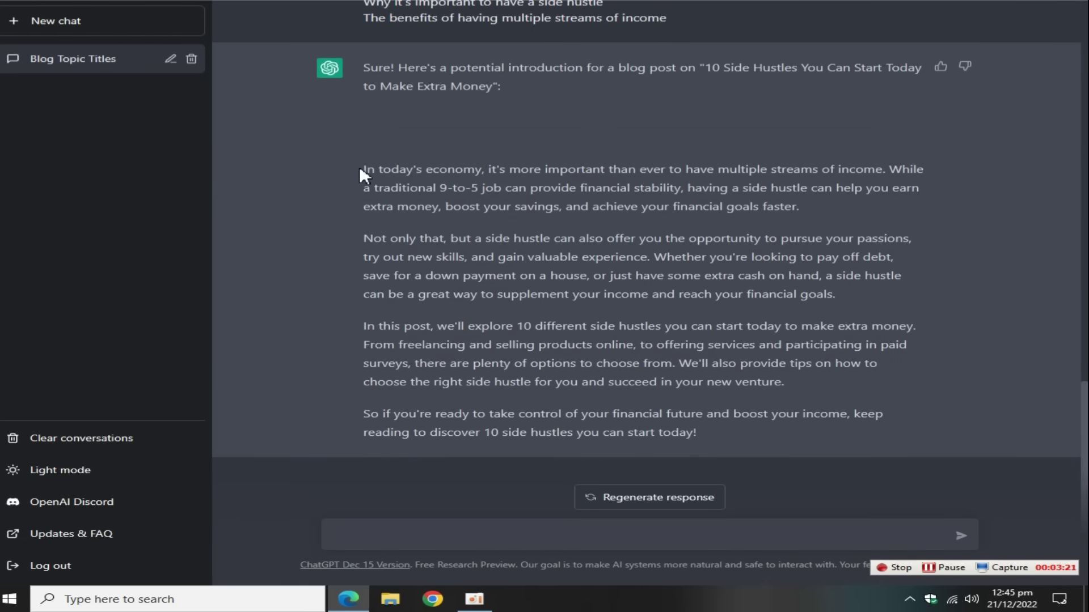
drag(102, 441, 35, 479)
Copy ChatGPT's introduction reply and paste it into the blank Google Docs document
click(35, 472)
drag(363, 170, 797, 433)
key(ctrl+Tab)
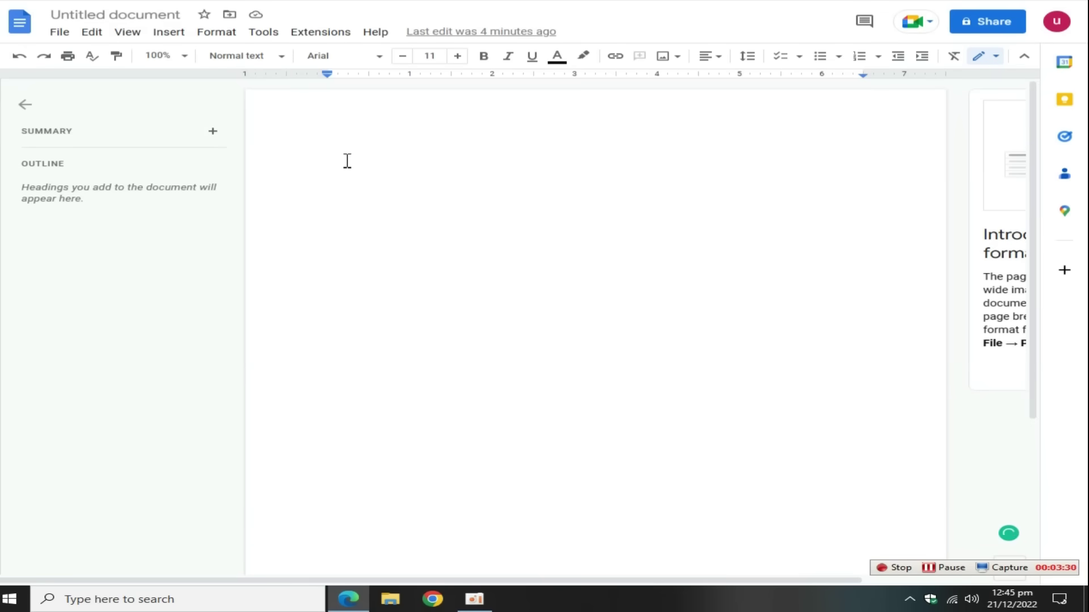
key(ctrl+v)
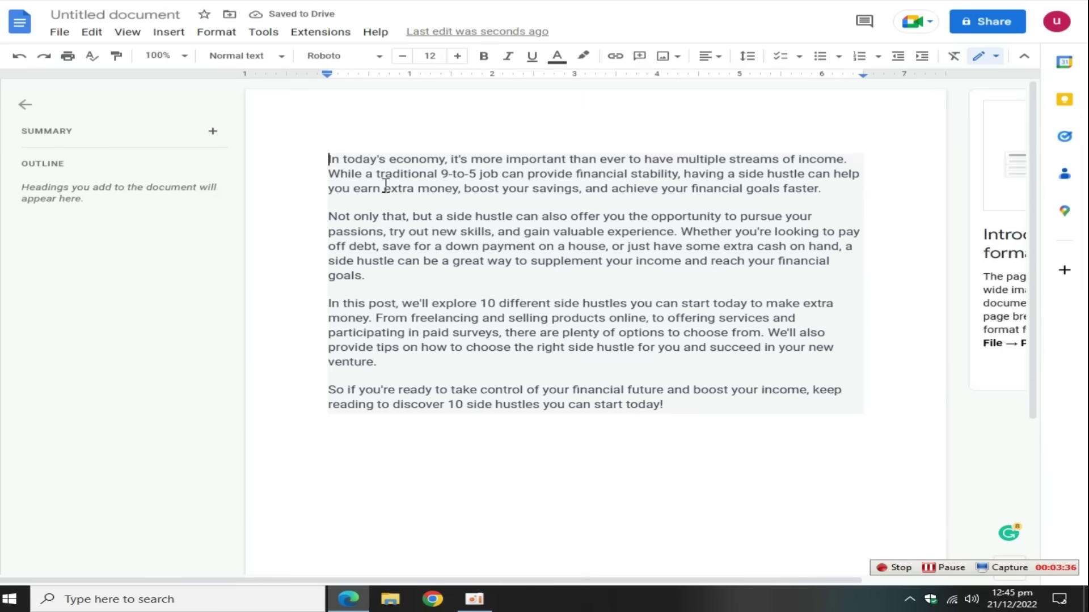
Add a bold 'Introduction:' heading above the text and style it as Heading 3
key(ctrl+Home)
key(Return)
key(Up)
text(Intro)
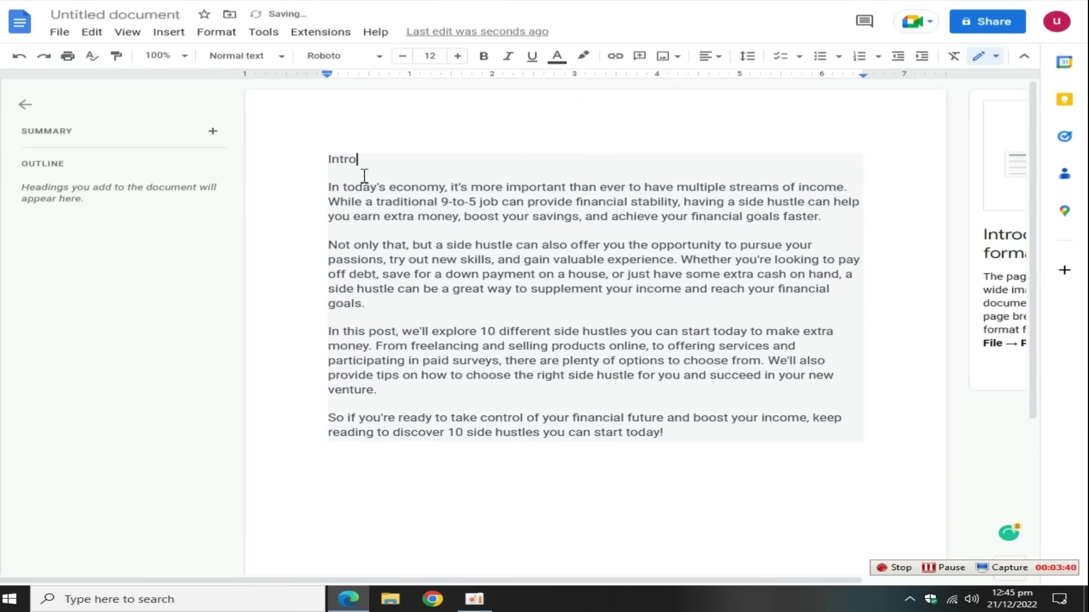
drag(428, 161, 328, 160)
click(483, 56)
click(162, 56)
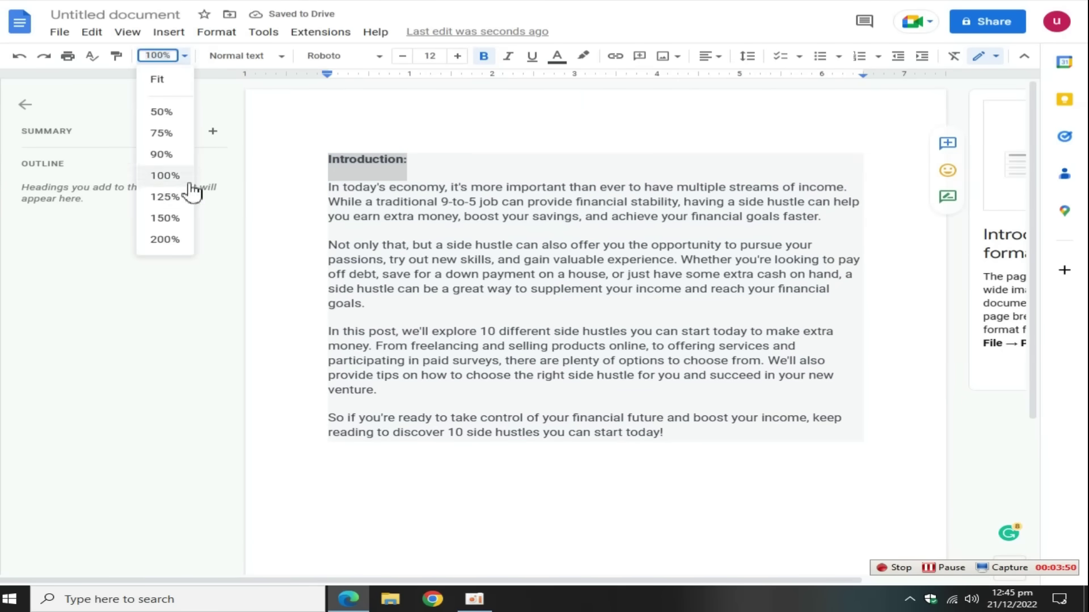
click(243, 56)
click(311, 341)
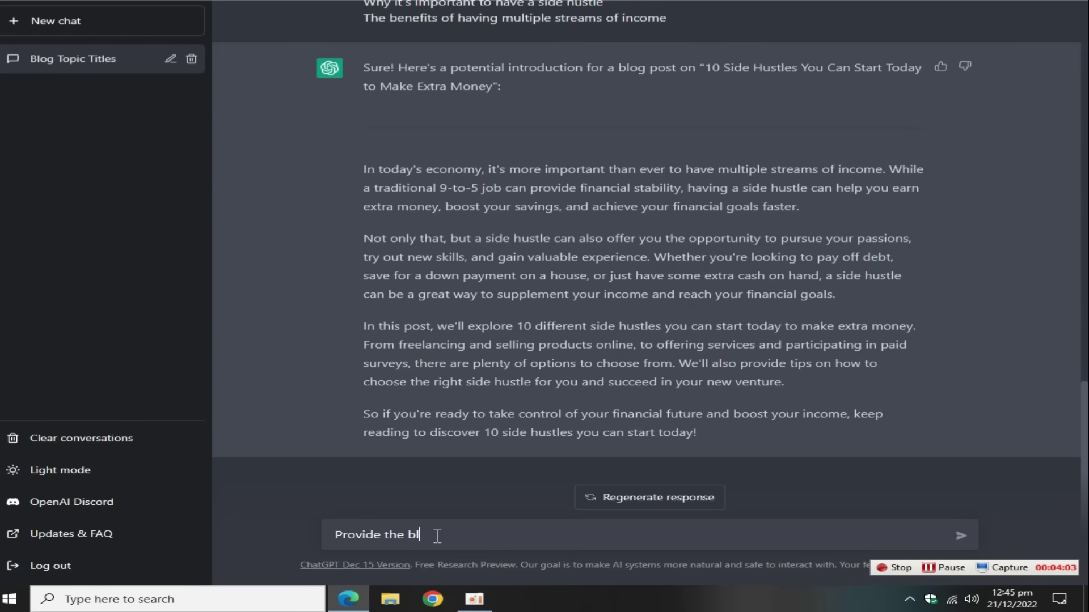
Send 'Provide the blog section of this outline:' with the 'List of 10 side hustles' section pasted in
text(og section of this outline:)
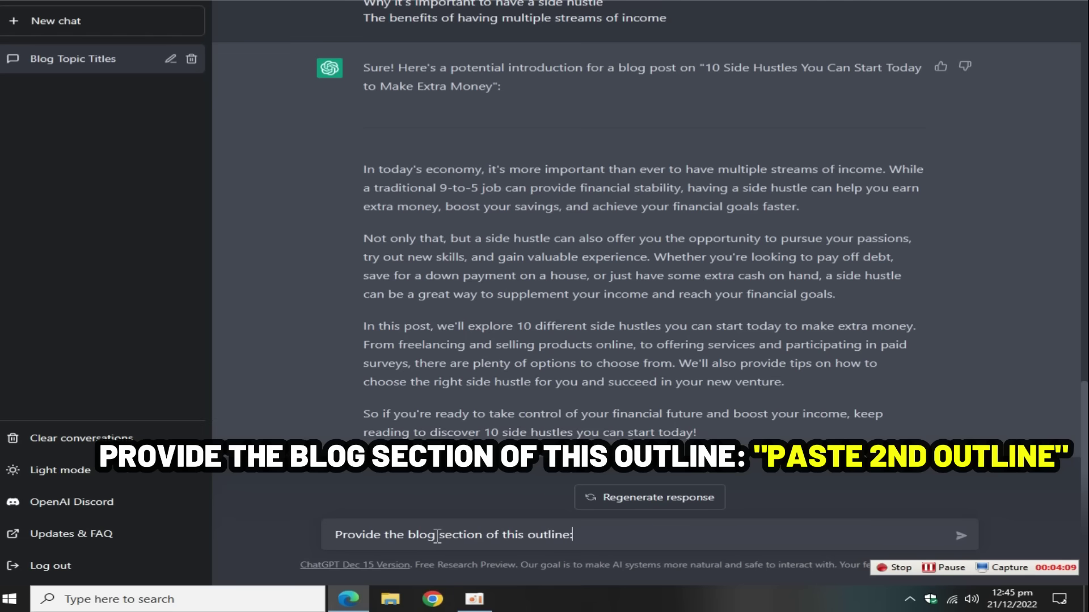
scroll(736, 272, up, 2)
drag(363, 411, 916, 411)
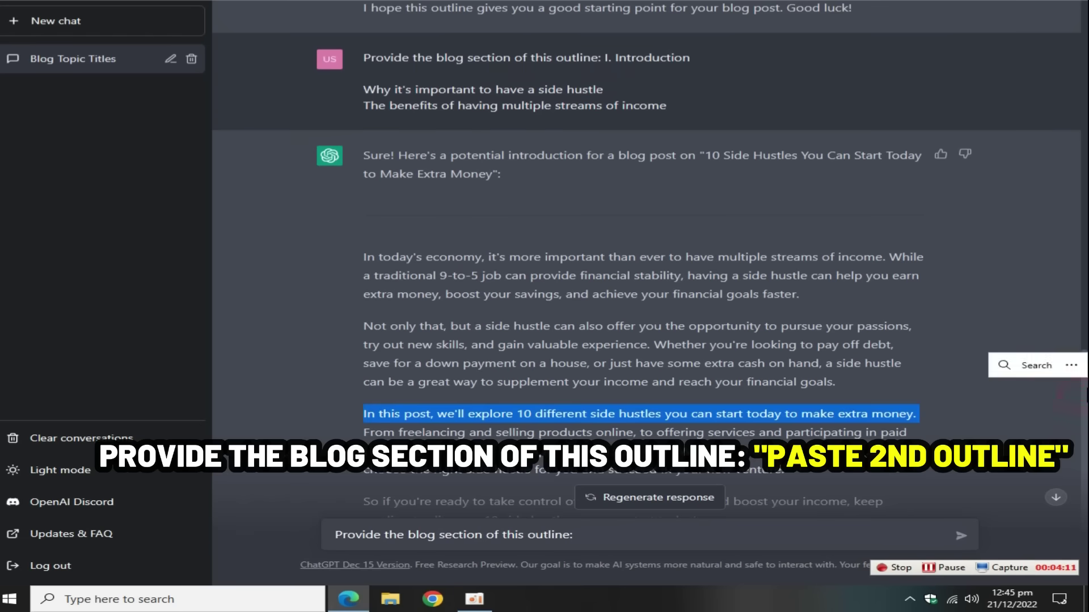
scroll(408, 119, up, 8)
drag(355, 106, 815, 305)
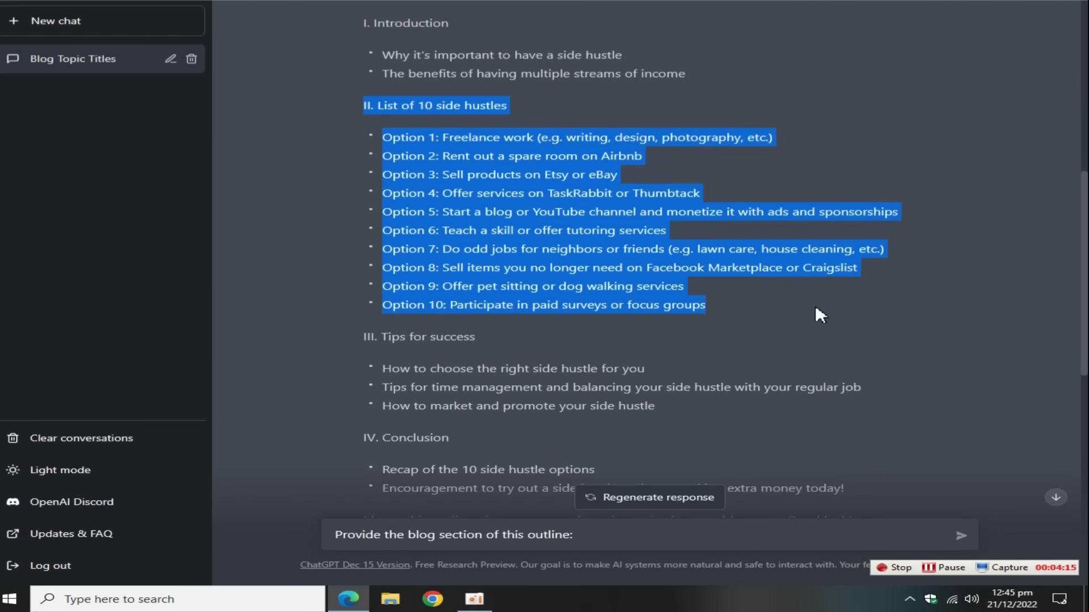
drag(1084, 224, 1082, 432)
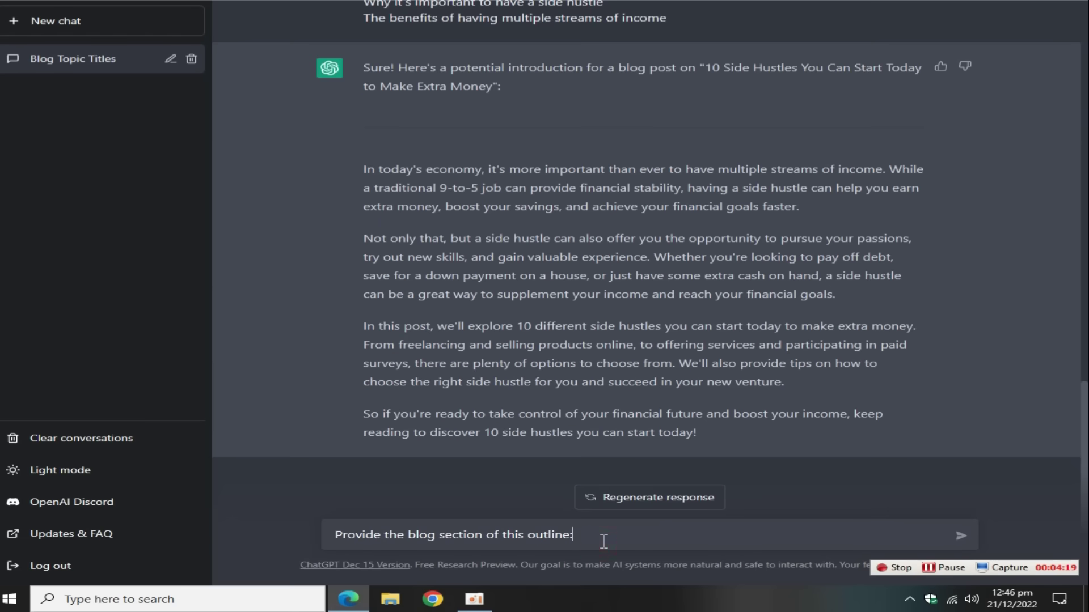
key(ctrl+v)
key(Return)
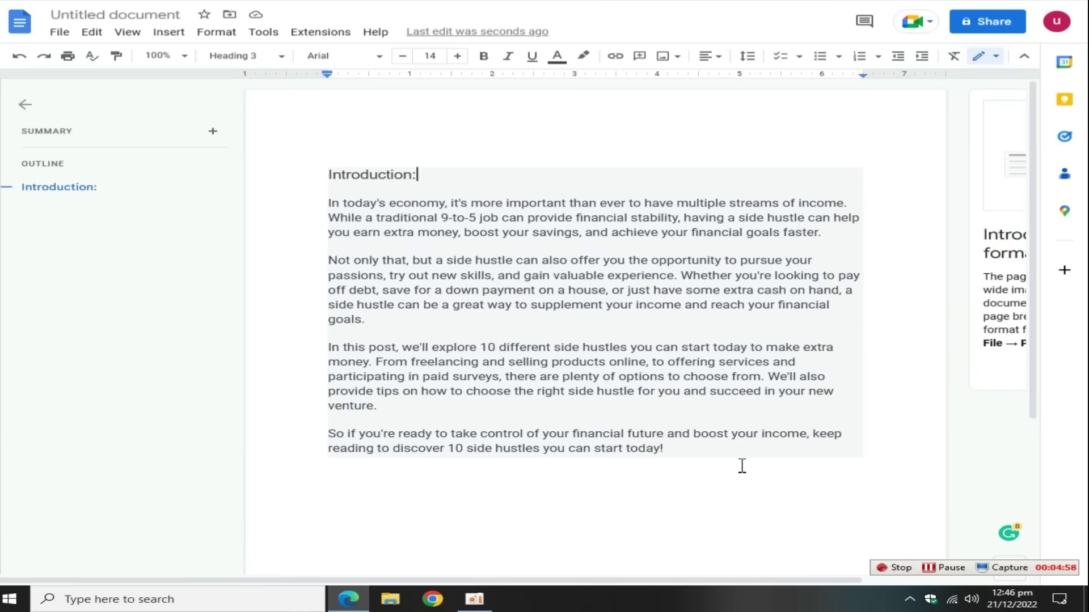
Add a bold Heading 3 line 'List of 10 Side Hustles:' after the introduction
click(737, 448)
key(Return)
text(List of 10 Side Hustles)
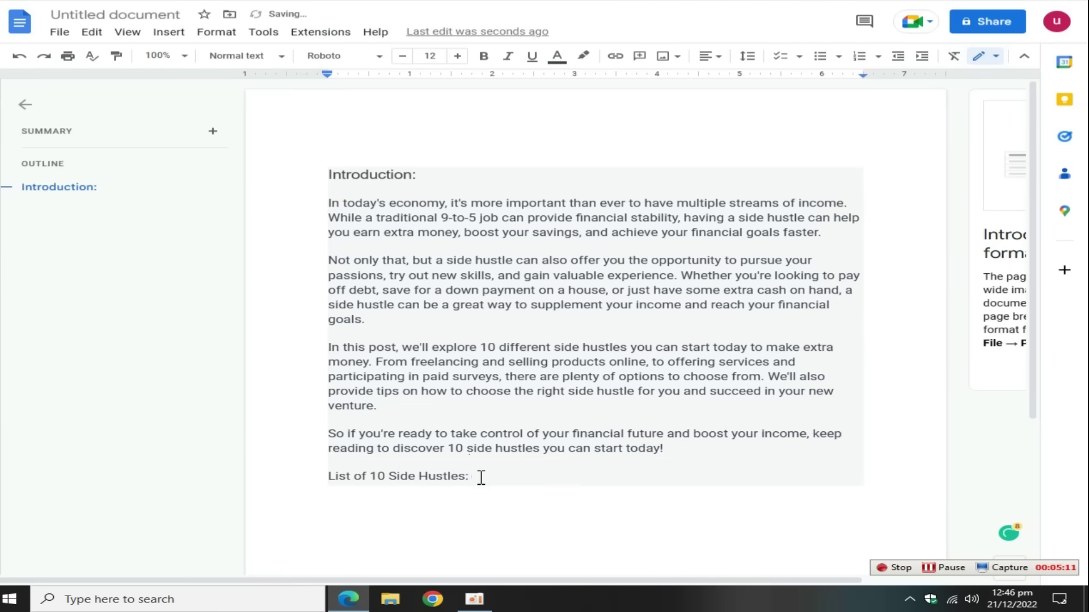
text(:)
drag(481, 478, 329, 477)
click(283, 56)
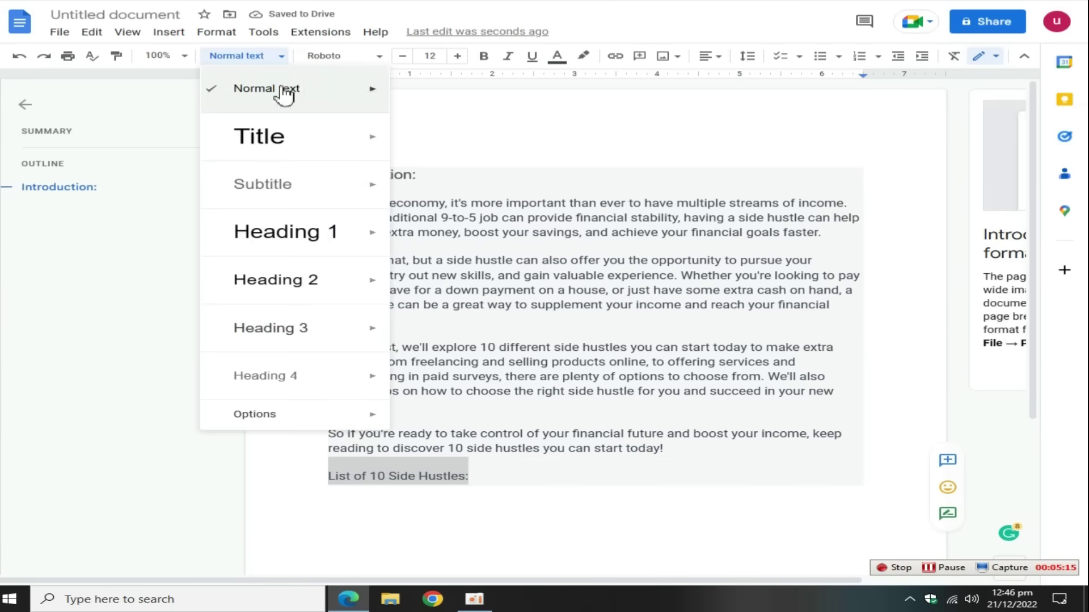
click(286, 329)
click(483, 56)
Make the 'Introduction:' heading bold
click(429, 174)
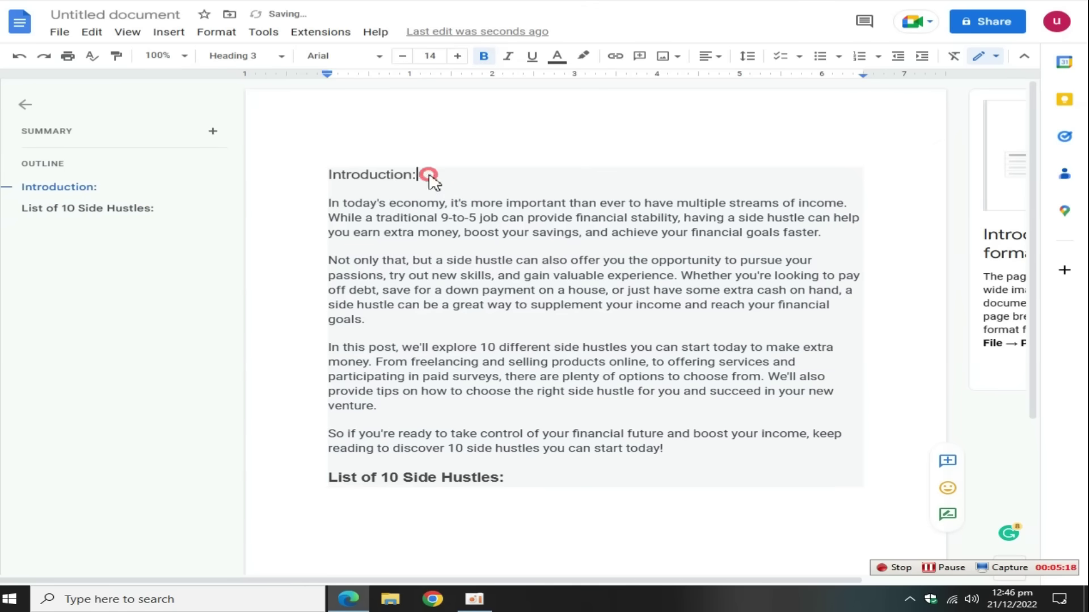
drag(429, 175, 365, 141)
click(484, 56)
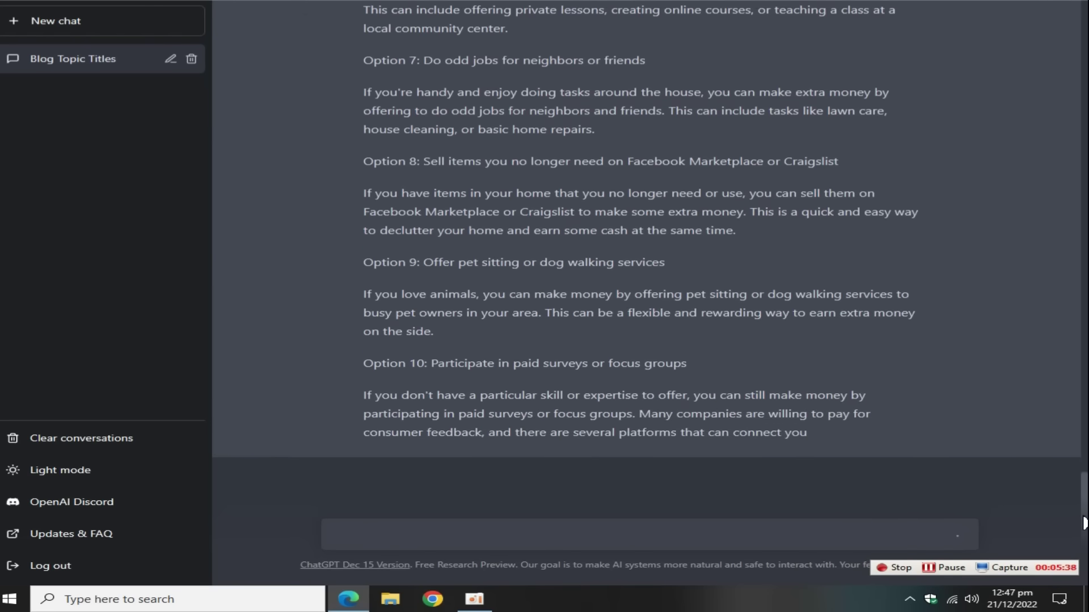
Switch ChatGPT to light mode and select the full ten side hustles reply down to 'Good luck!'
click(44, 472)
scroll(1083, 471, up, 8)
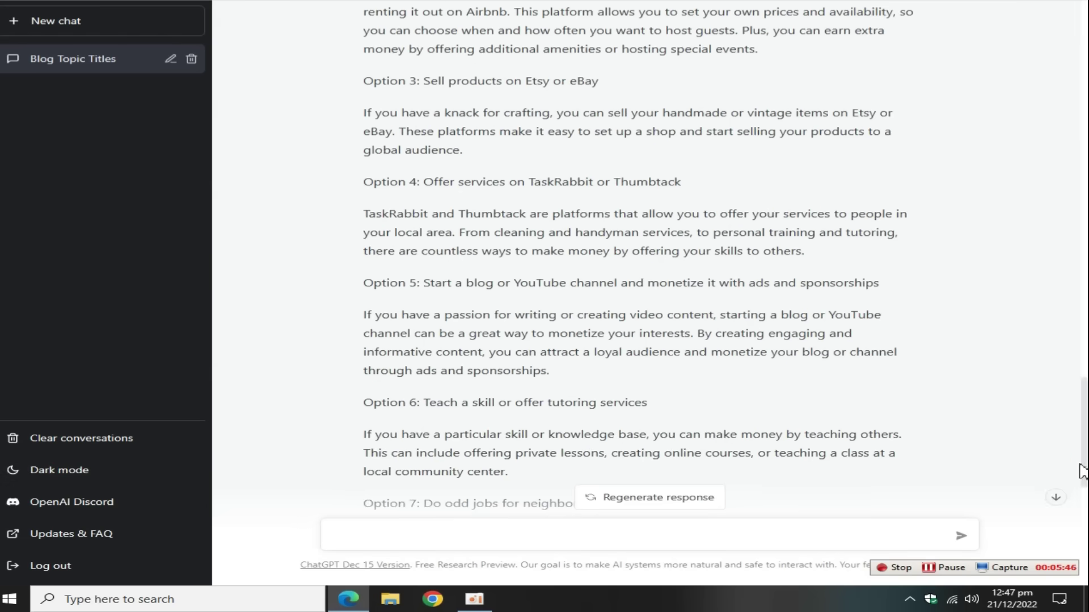
scroll(1083, 471, up, 6)
drag(359, 166, 993, 445)
scroll(998, 439, down, 5)
scroll(995, 444, down, 10)
Paste the ten side-hustle options under the list heading in Docs, then select the whole article
key(alt+Tab)
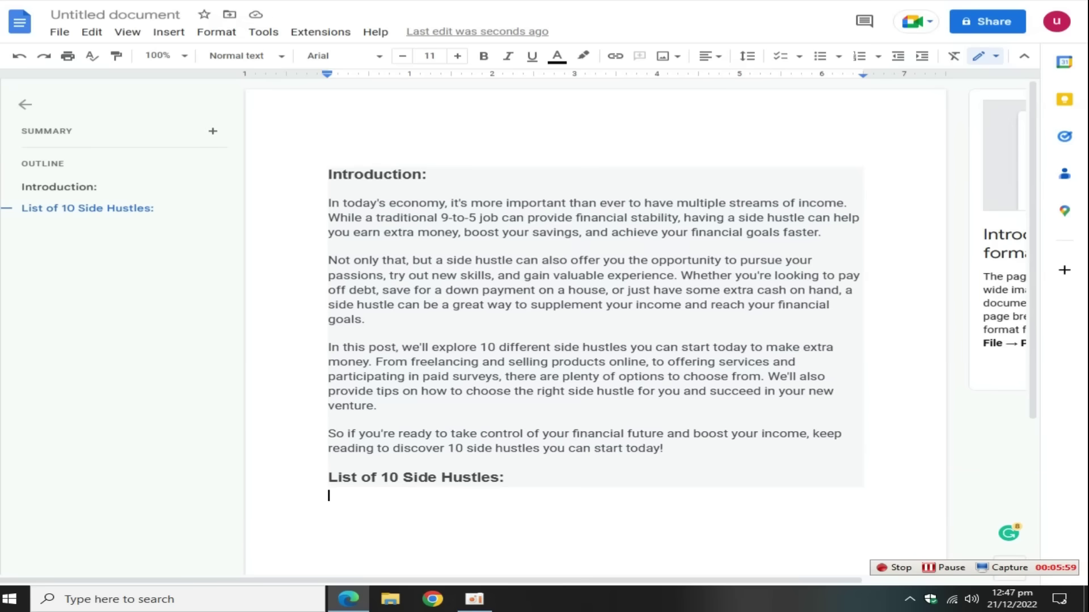
key(ctrl+v)
scroll(484, 306, up, 3)
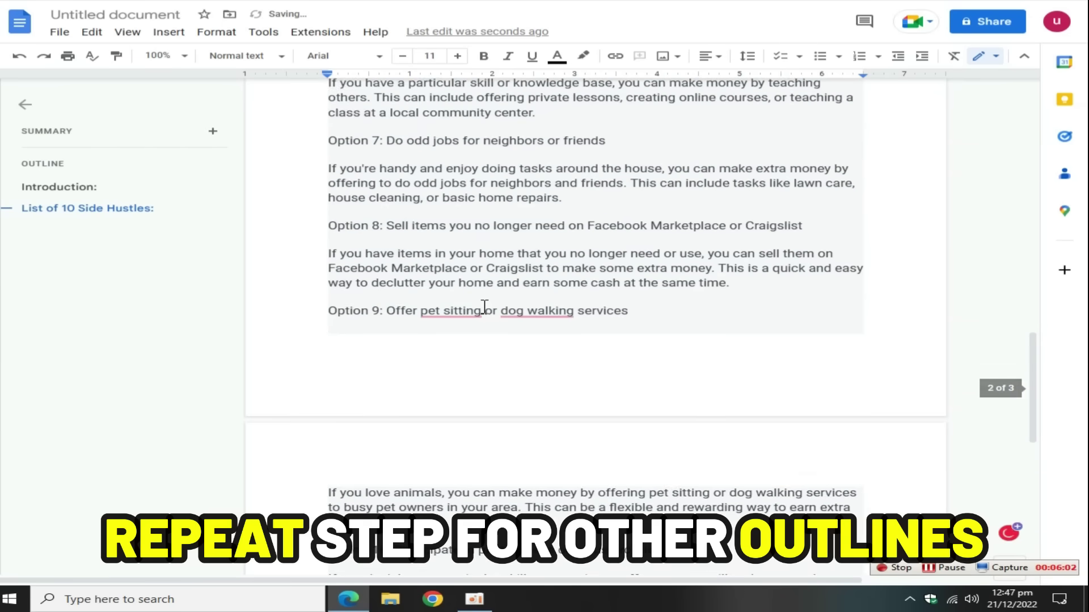
scroll(483, 307, up, 2)
drag(1031, 359, 1006, 469)
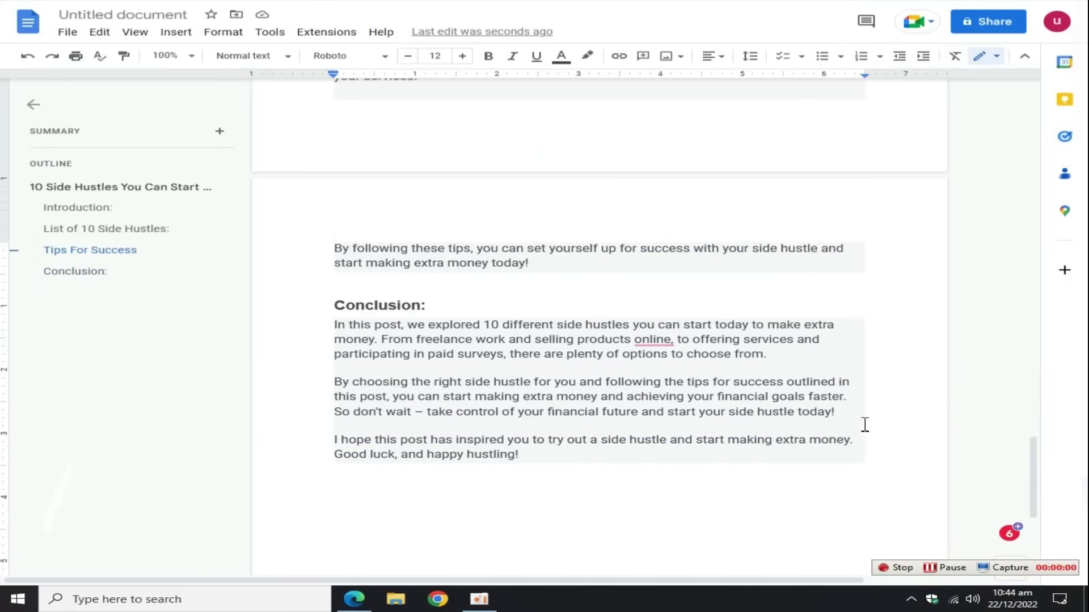
scroll(750, 390, up, 9)
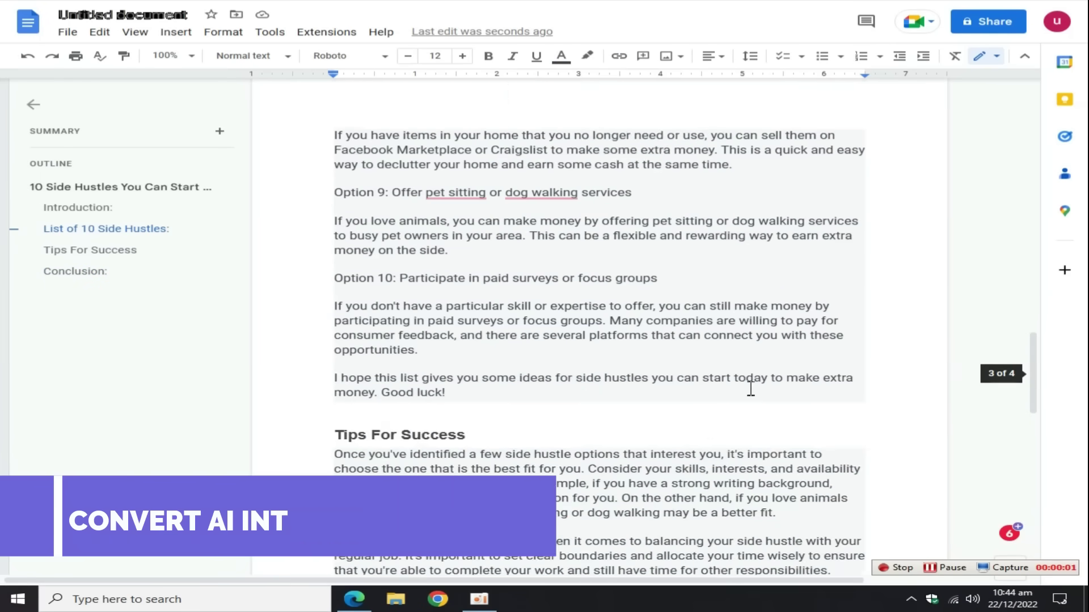
scroll(750, 389, up, 15)
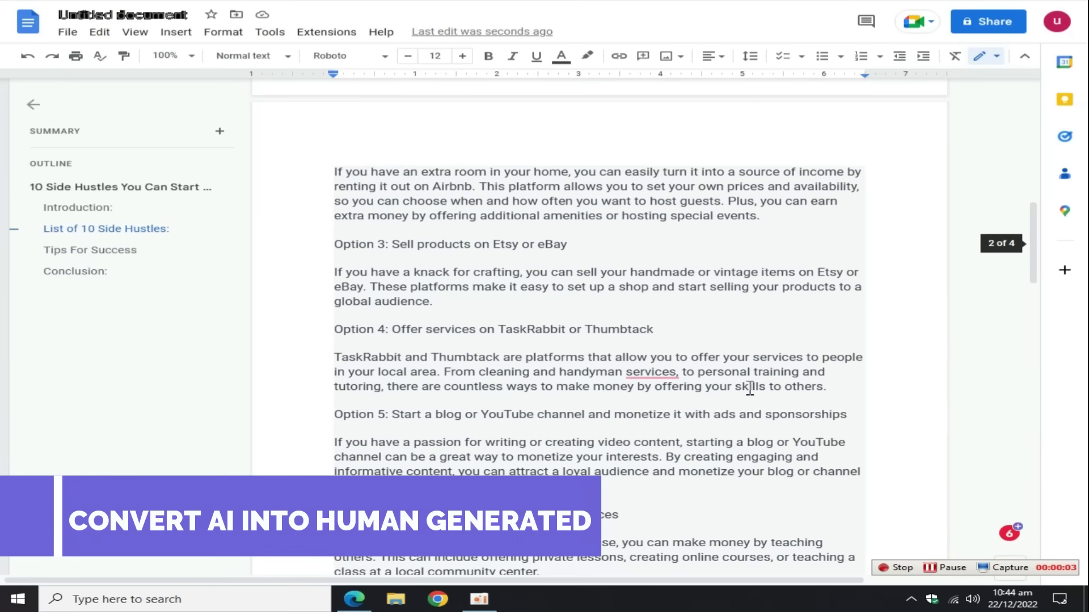
scroll(750, 389, up, 5)
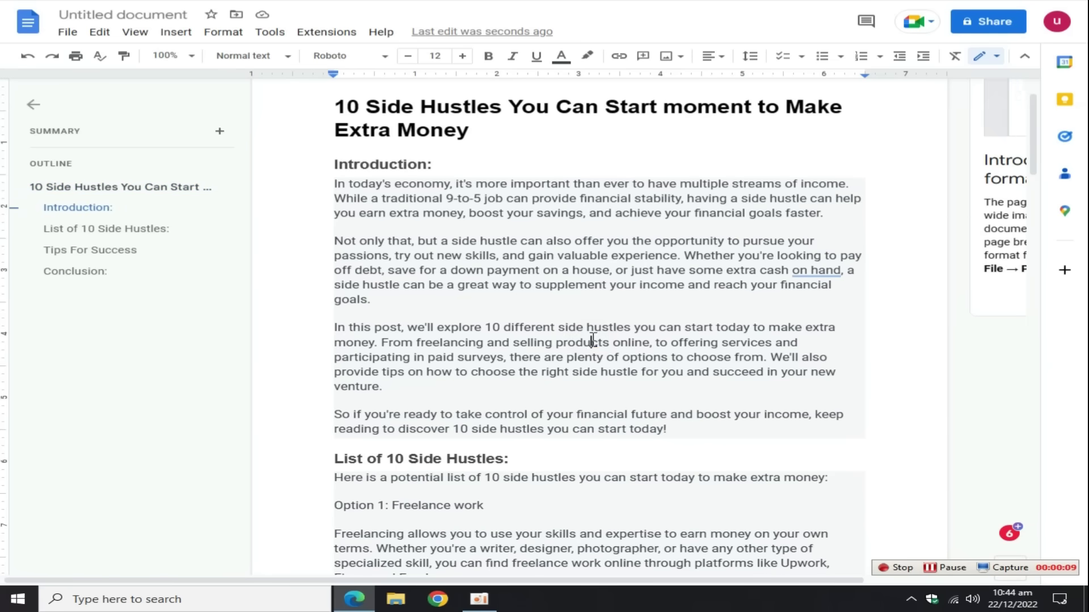
key(ctrl+a)
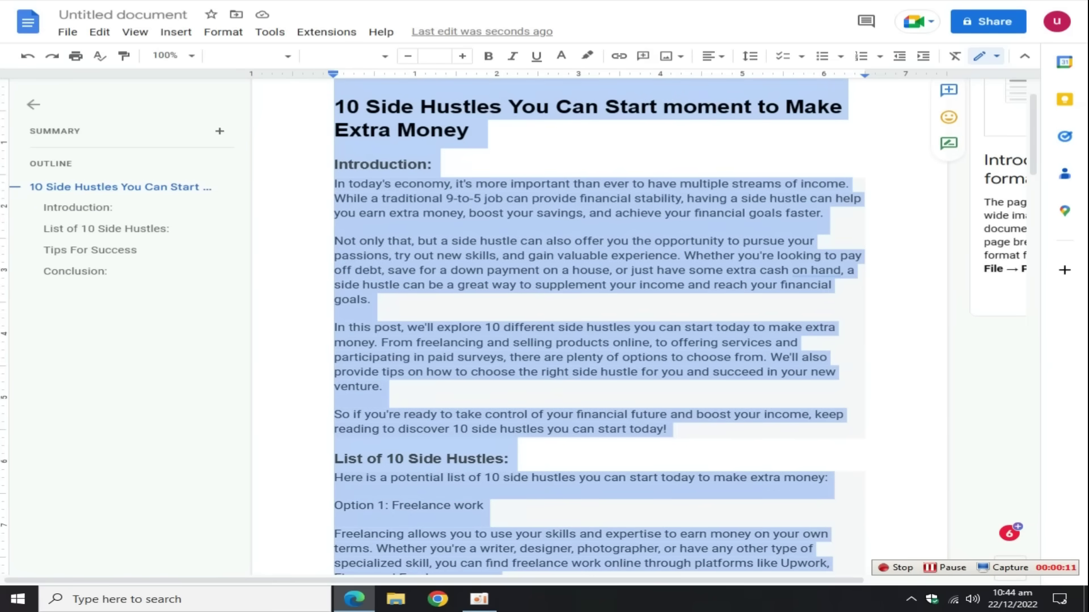
Search Google for 'duplichecker article rewriter' and open Duplichecker's Paraphrasing Tool
click(685, 165)
key(ctrl+Tab)
text(d)
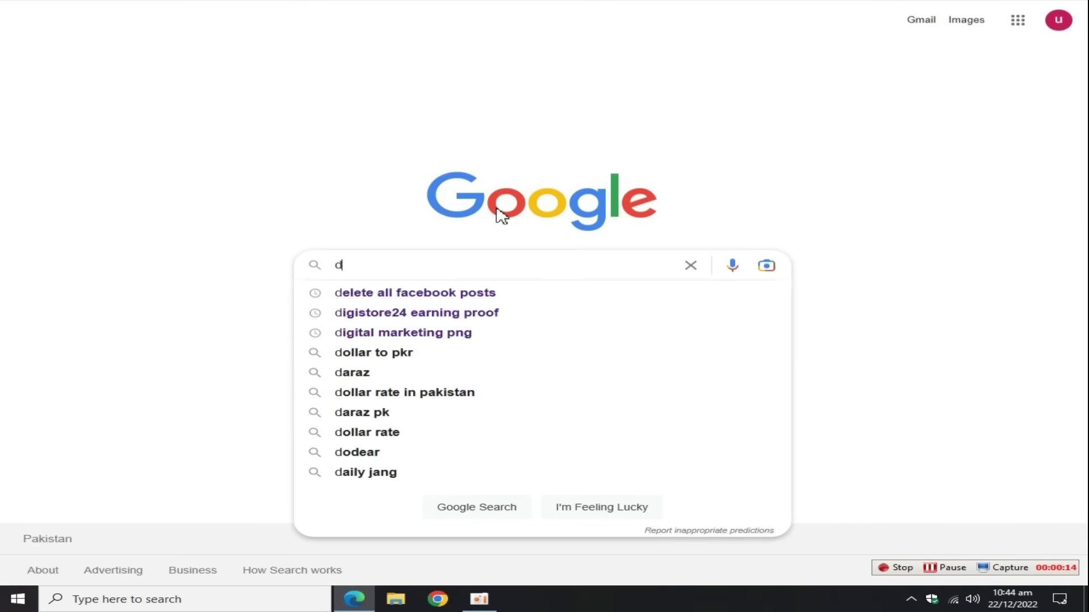
text(uplichecker article rewriter)
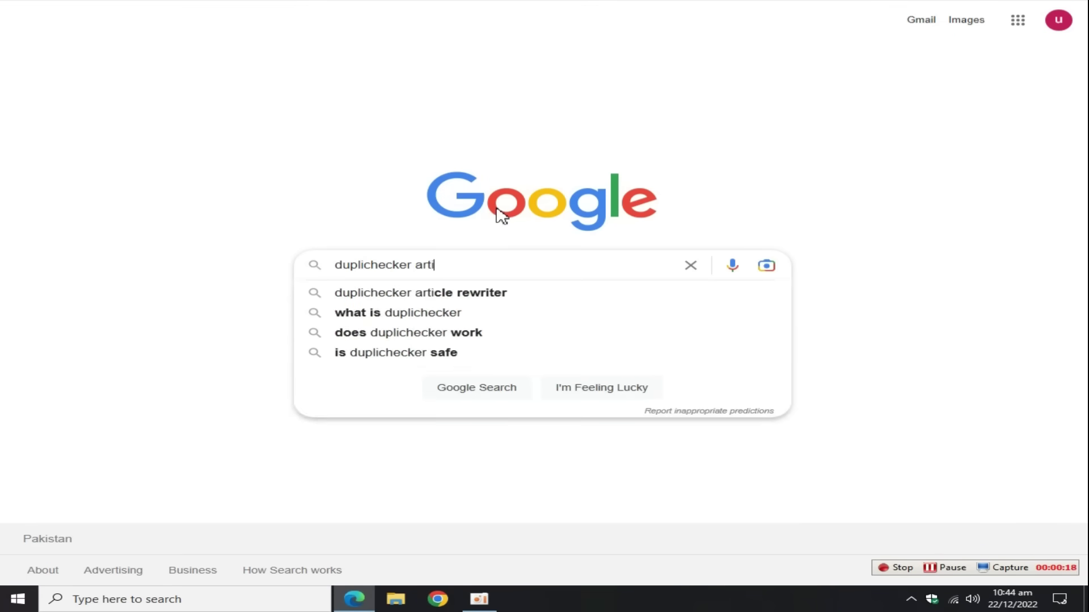
key(Return)
click(223, 146)
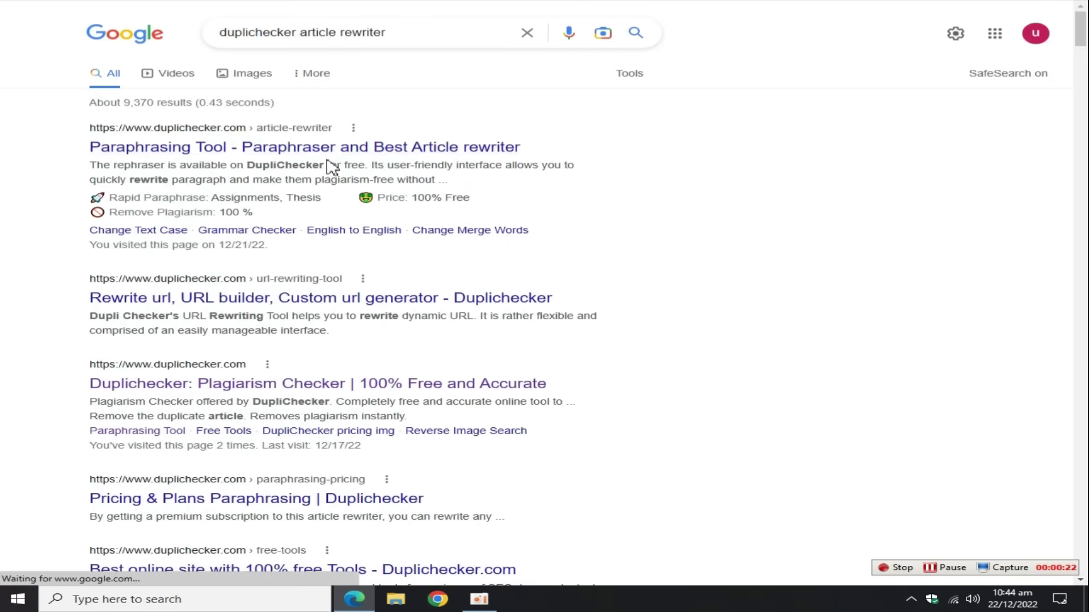
Paste the article into Duplichecker, pass the robot check, rewrite it, and copy the 1,191-word output
scroll(182, 225, down, 3)
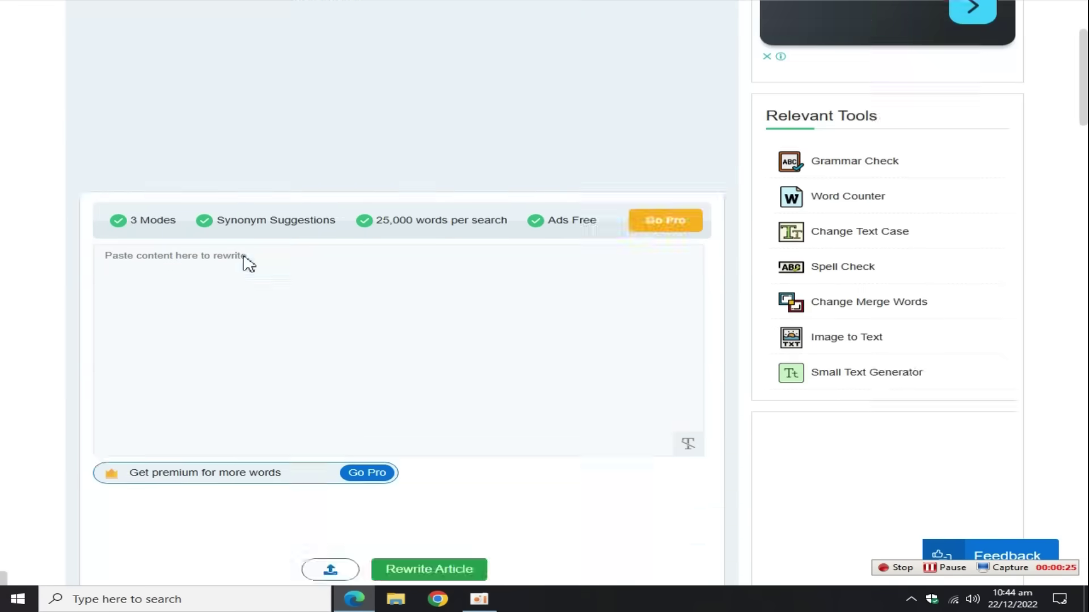
scroll(245, 262, down, 3)
click(164, 81)
key(ctrl+v)
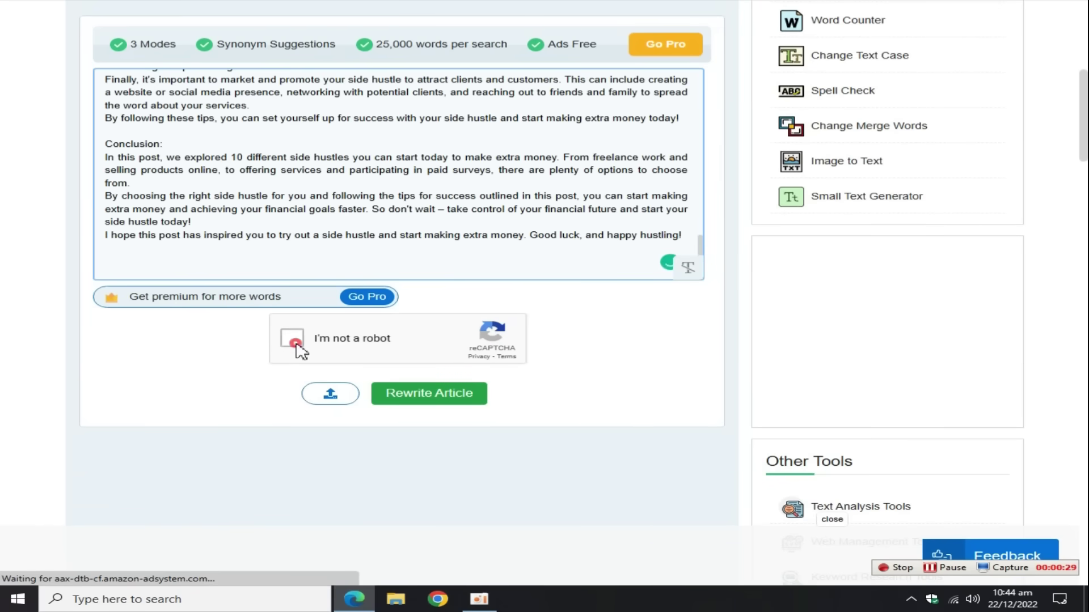
click(296, 343)
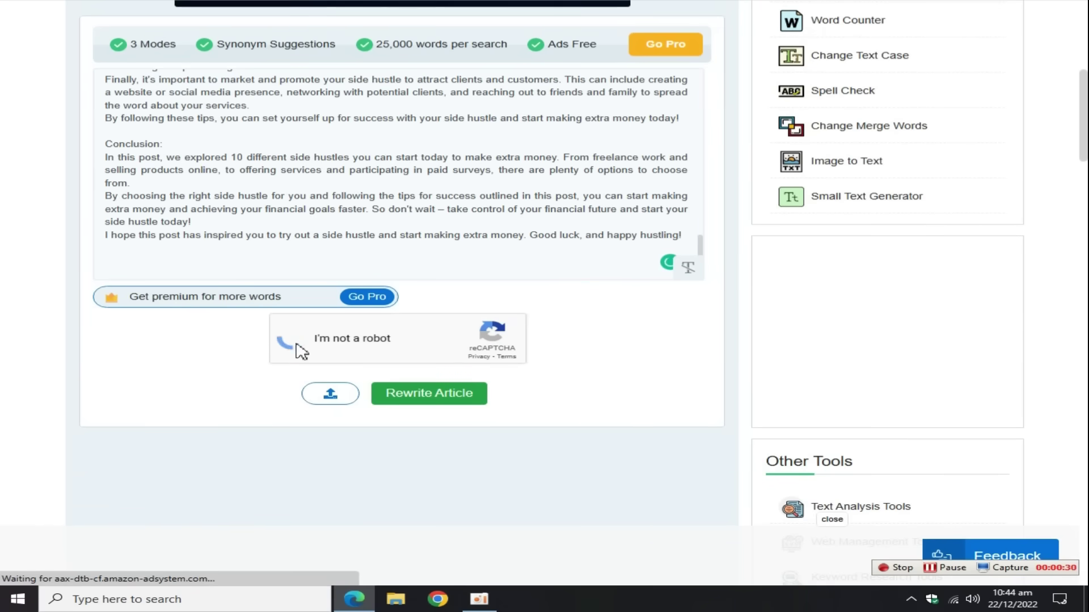
click(442, 402)
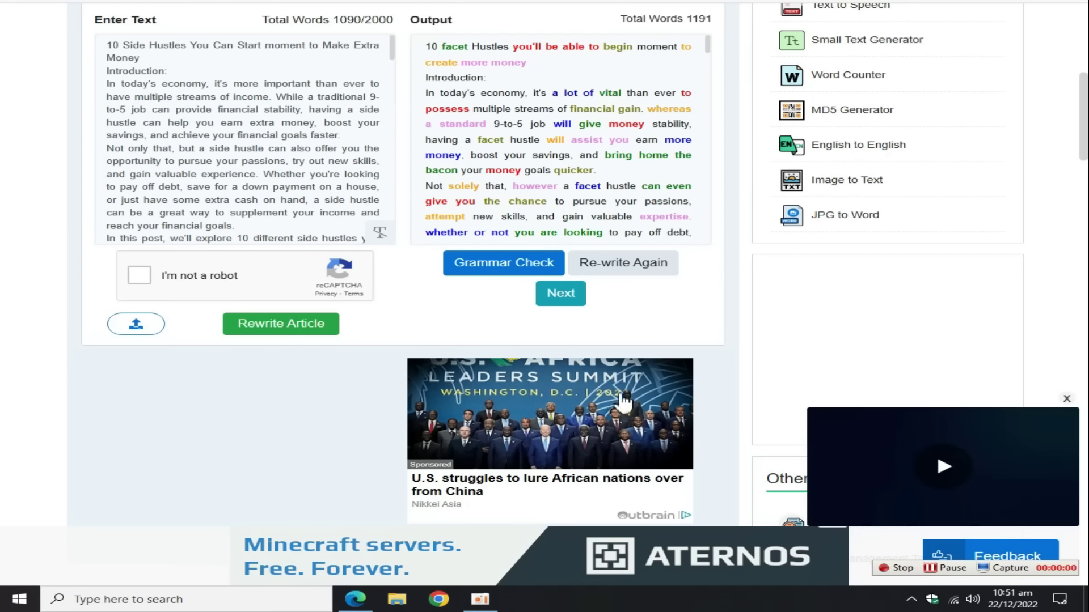
click(567, 293)
drag(425, 77, 672, 249)
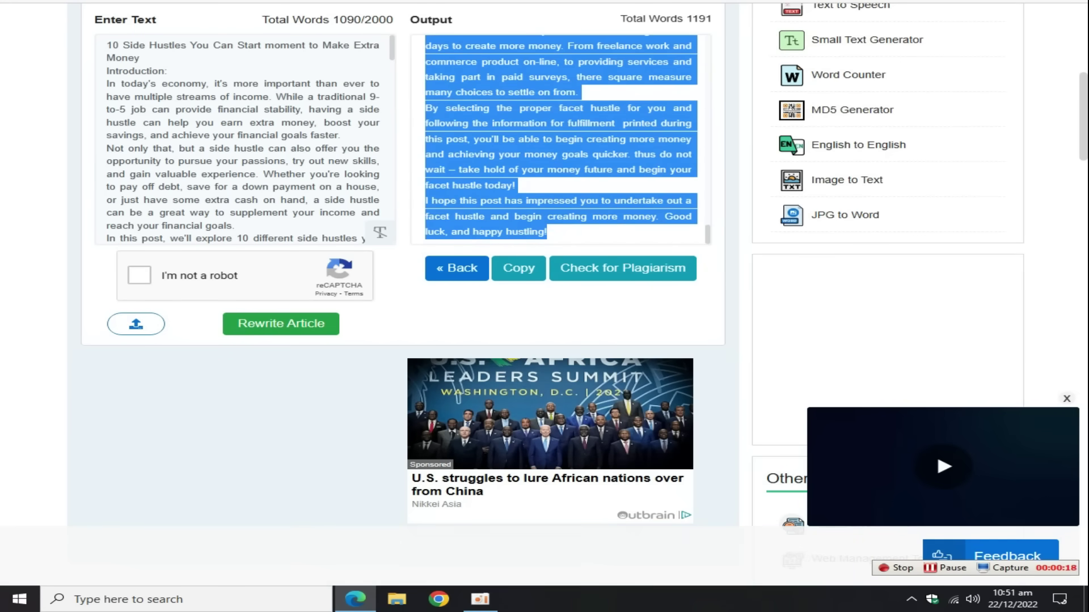
key(ctrl+Tab)
Replace the Docs text with the rewritten version and make 'Introduction:' a Heading 3 with a blank line below
key(ctrl+a)
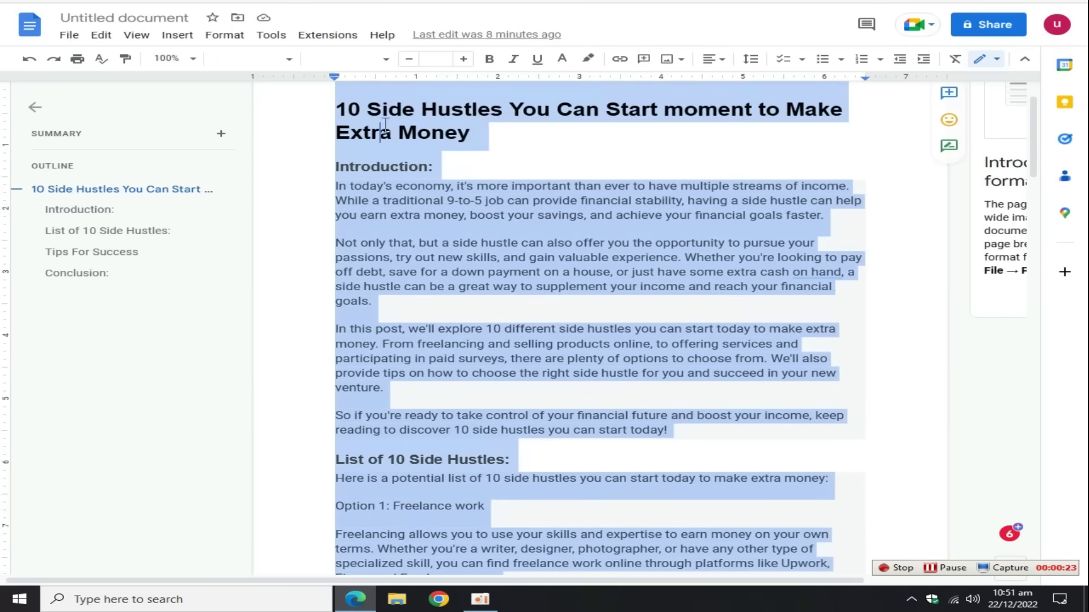
key(ctrl+v)
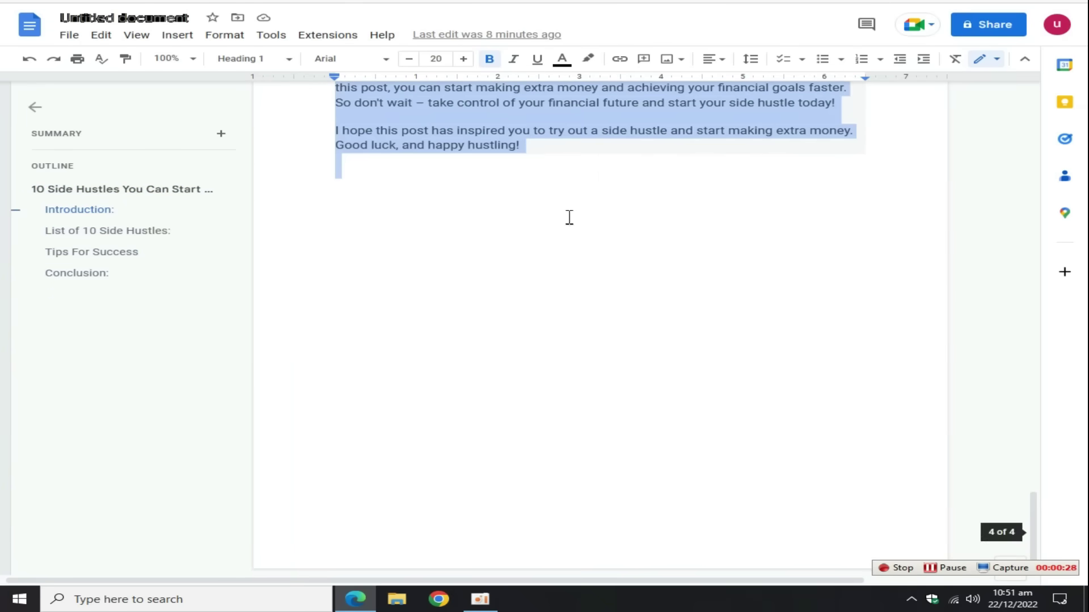
scroll(564, 197, up, 20)
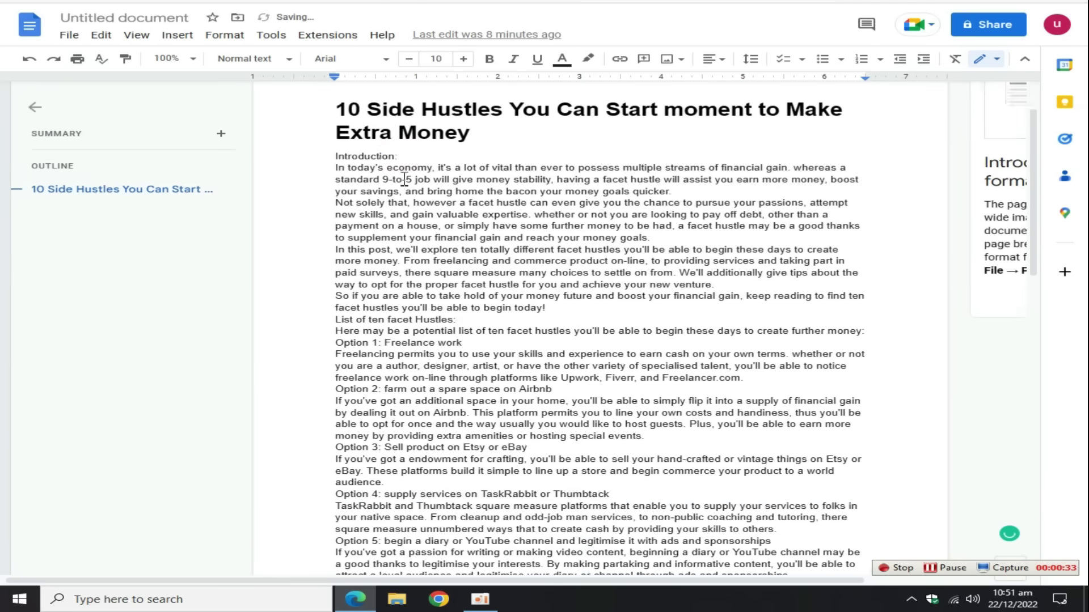
drag(398, 156, 335, 155)
click(272, 58)
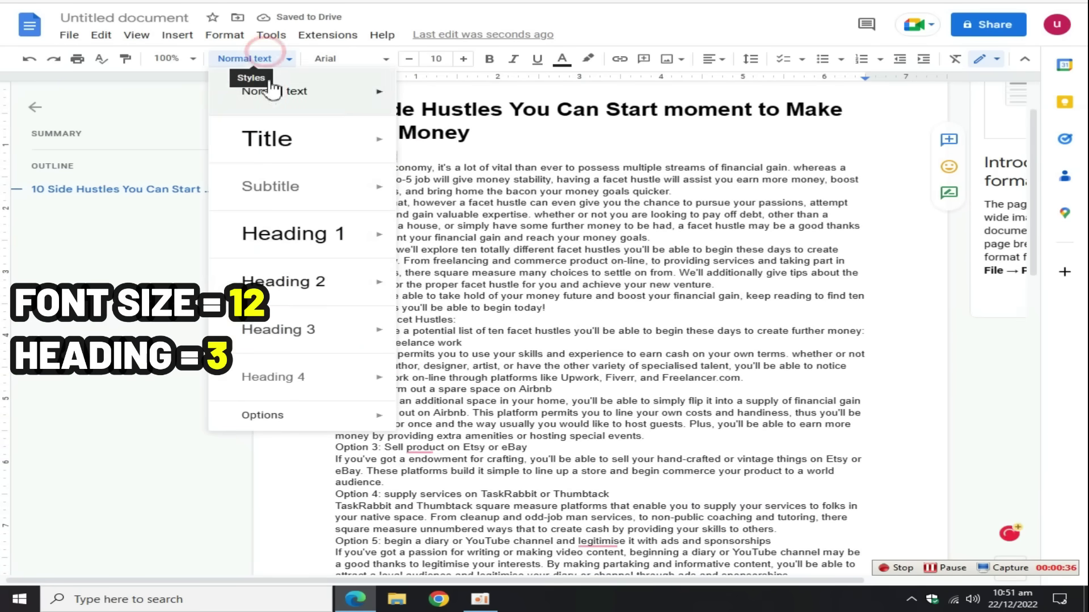
click(278, 328)
click(488, 59)
click(443, 166)
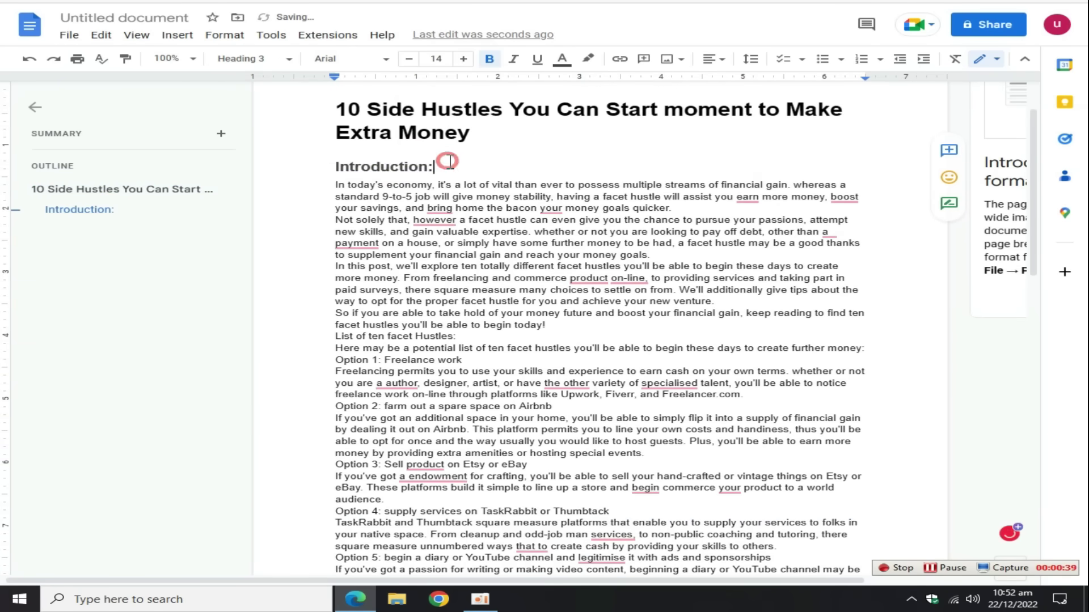
key(Return)
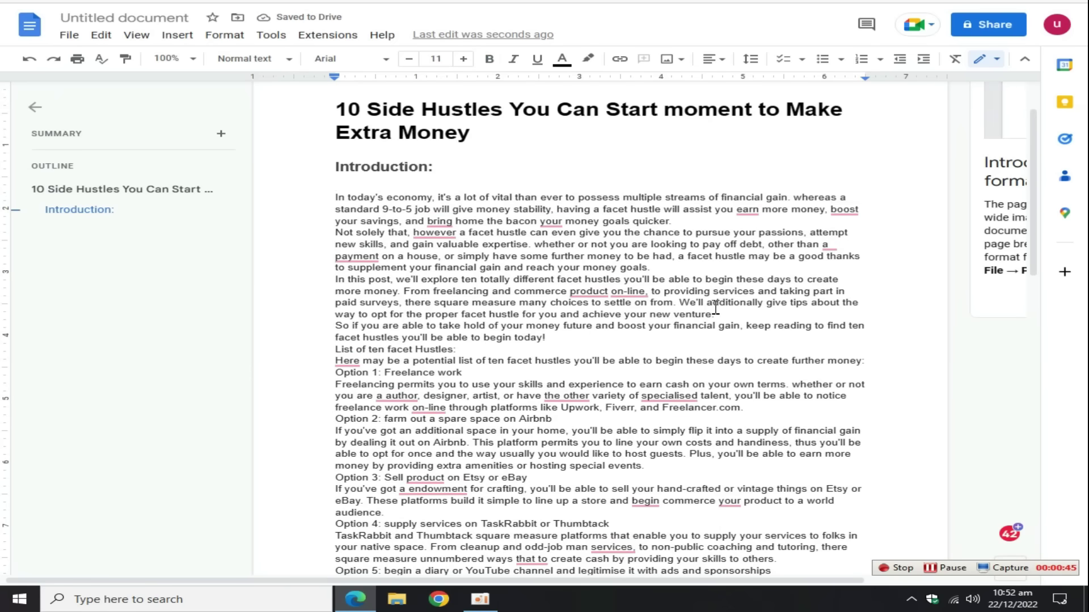
Adjust the four introduction paragraphs' formatting and select the opening sections for copying
drag(546, 338, 324, 185)
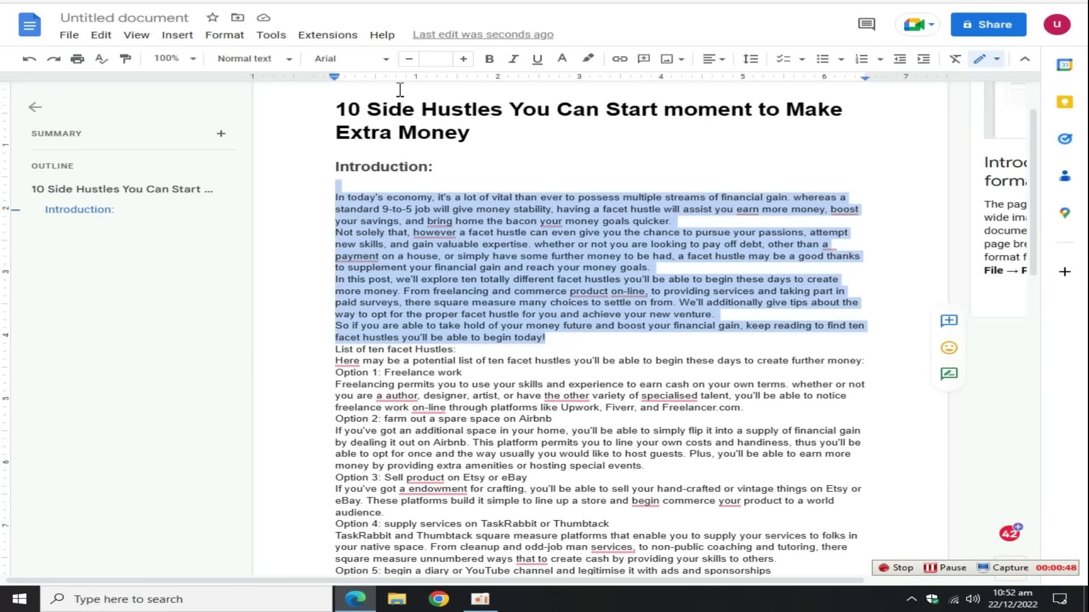
click(424, 59)
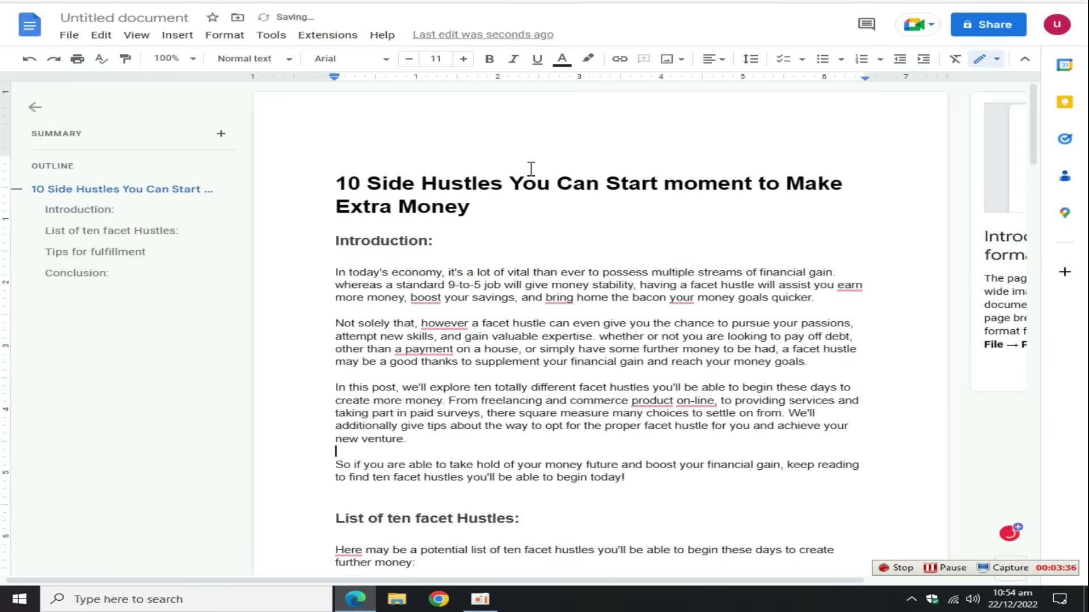
double_click(555, 258)
scroll(624, 317, down, 3)
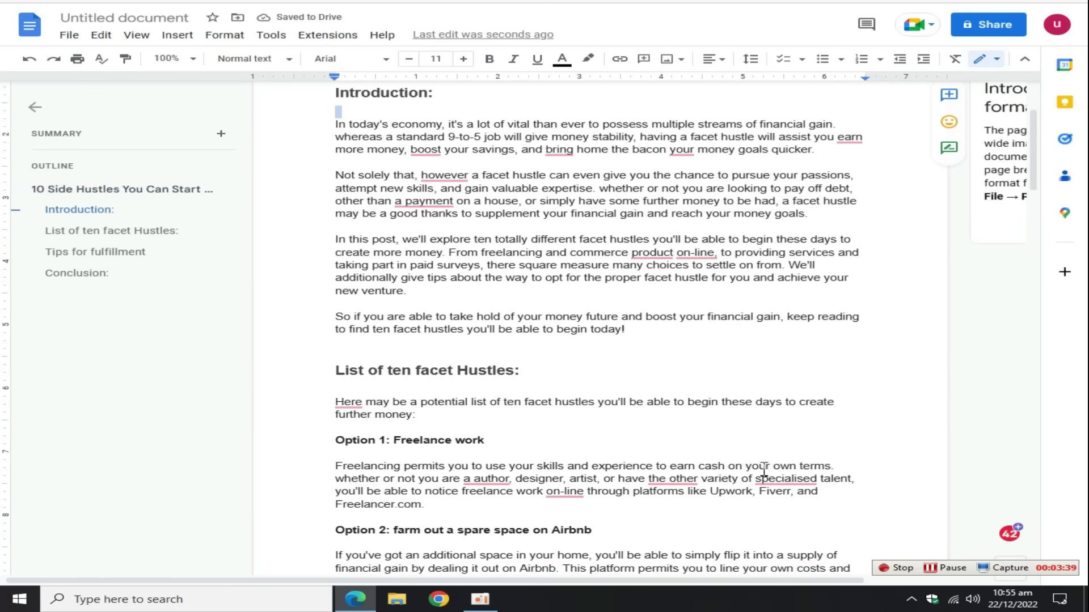
scroll(371, 176, up, 2)
drag(336, 165, 707, 435)
scroll(648, 364, down, 2)
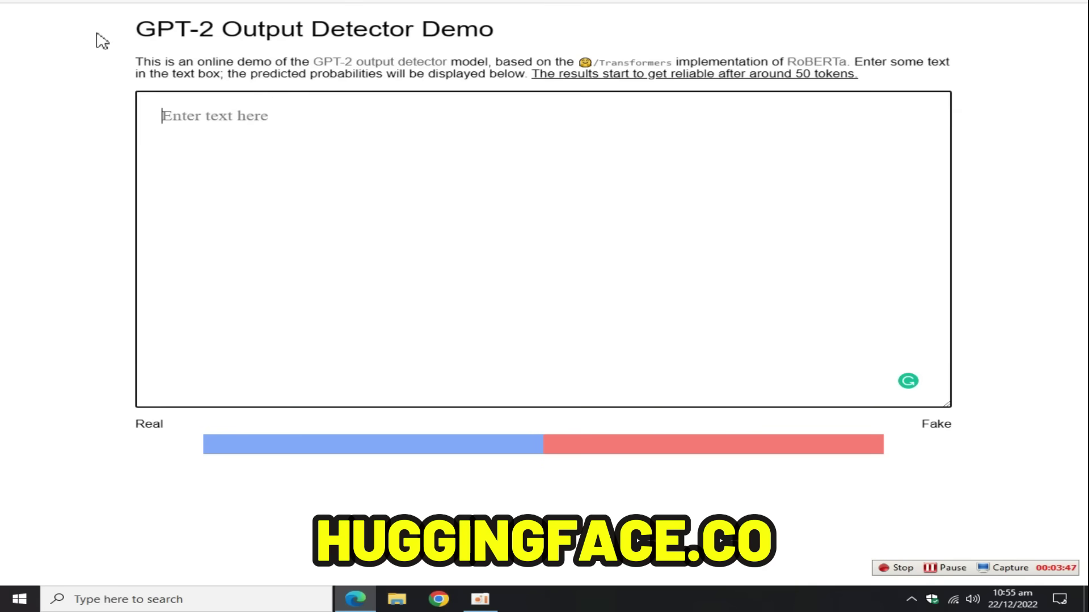
Paste the rewritten opening into GPT-2 Output Detector, which rates it 94.37% real over 286 tokens
drag(97, 36, 567, 35)
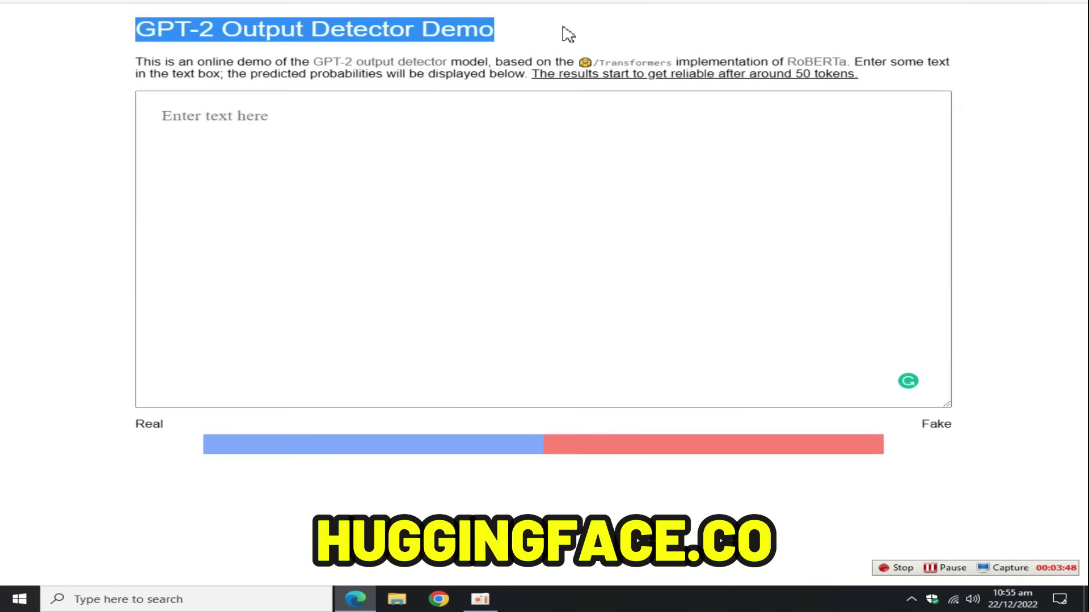
click(277, 114)
key(ctrl+v)
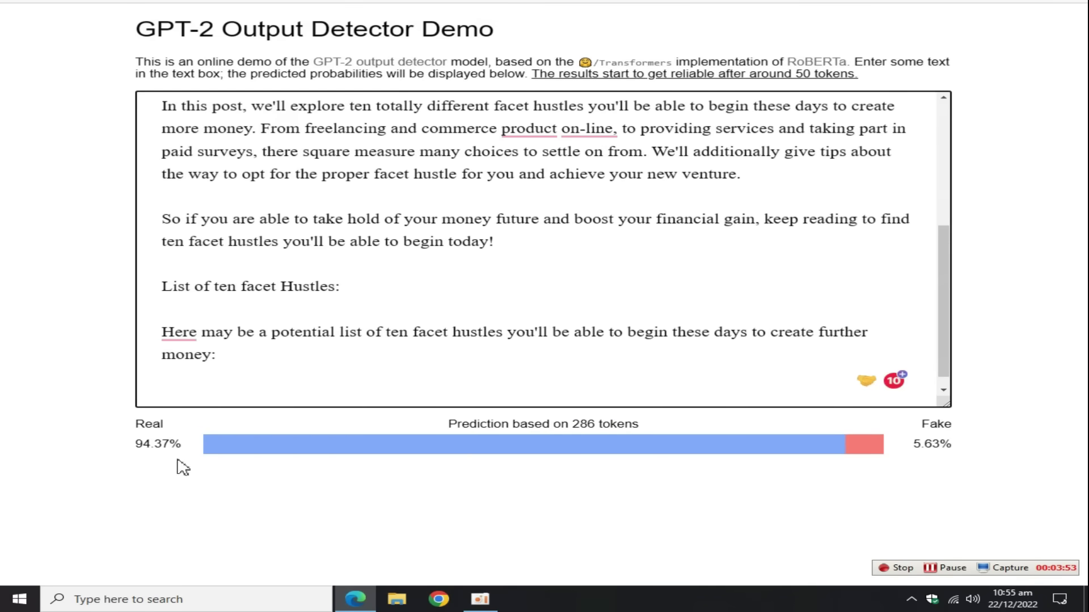
drag(173, 444, 146, 455)
click(147, 451)
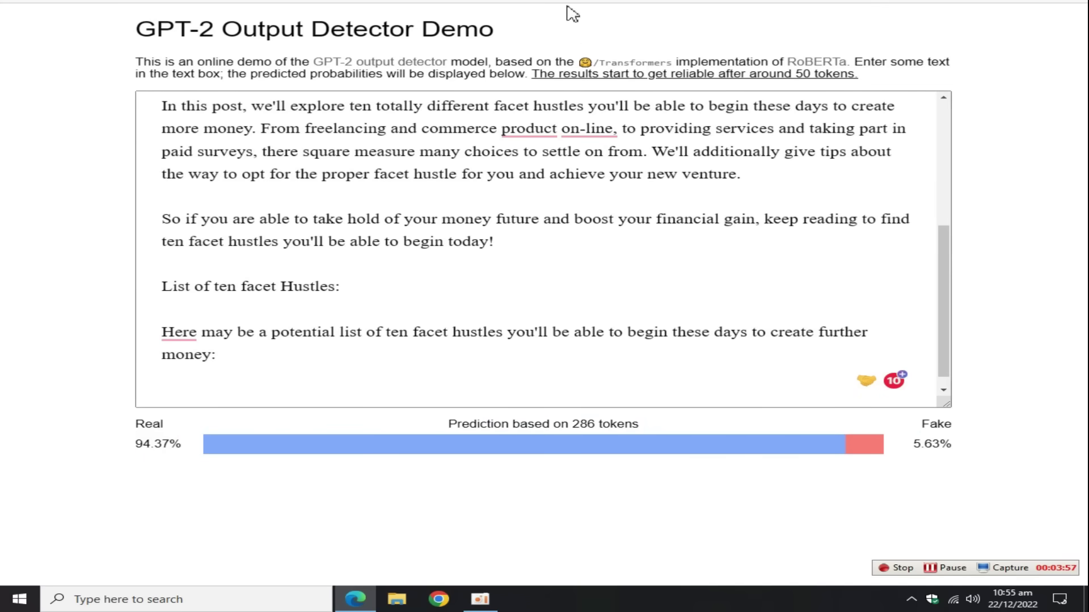
key(ctrl+Tab)
click(523, 318)
scroll(525, 319, up, 3)
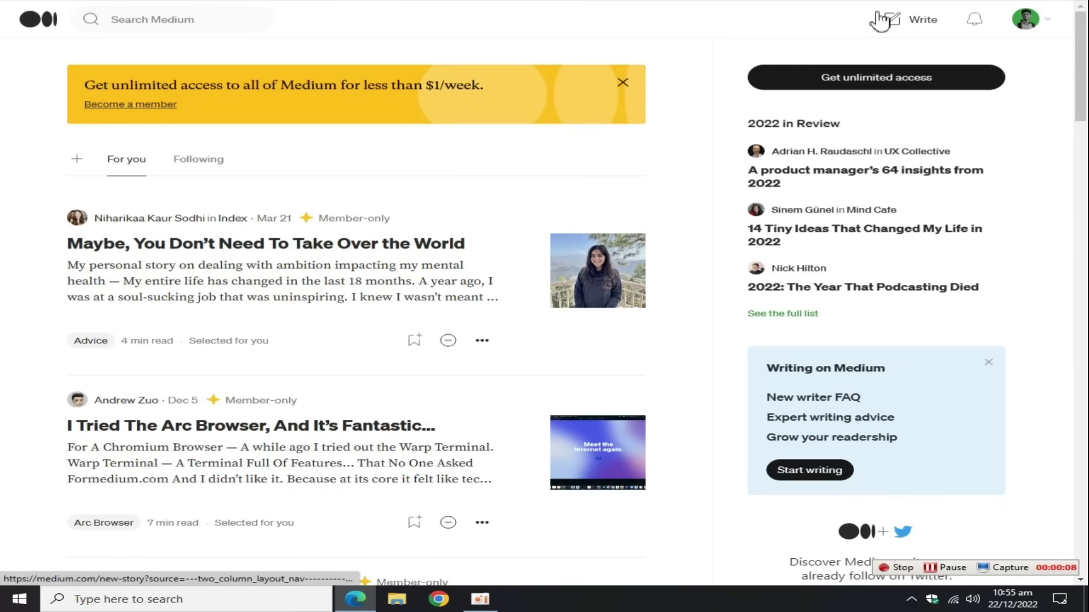
Start a new Medium story holding the side-hustles title and paraphrased article, and add an image from the computer
click(893, 22)
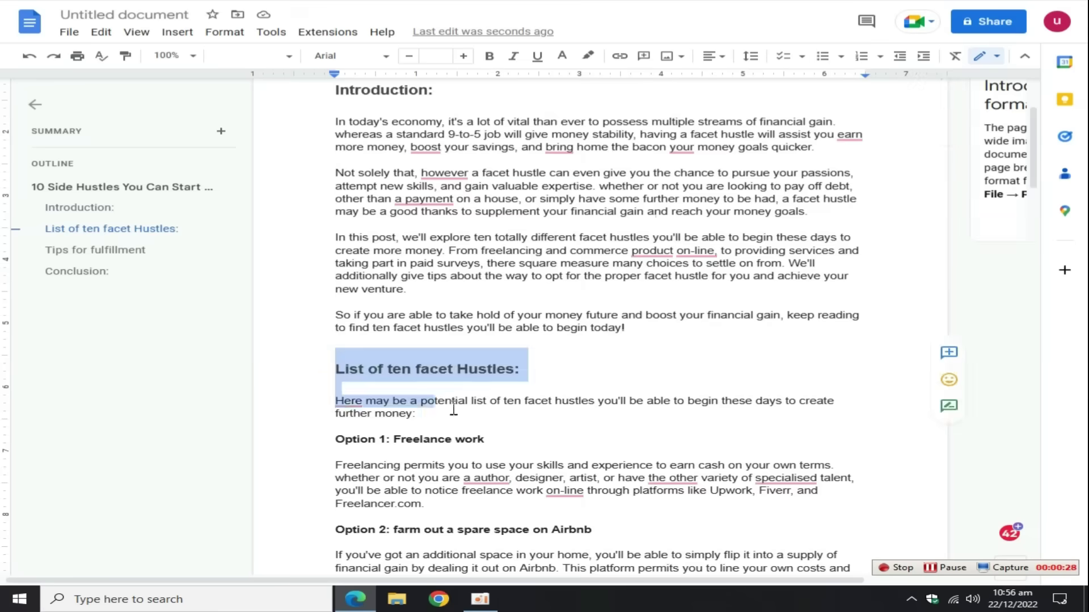
drag(488, 401, 655, 523)
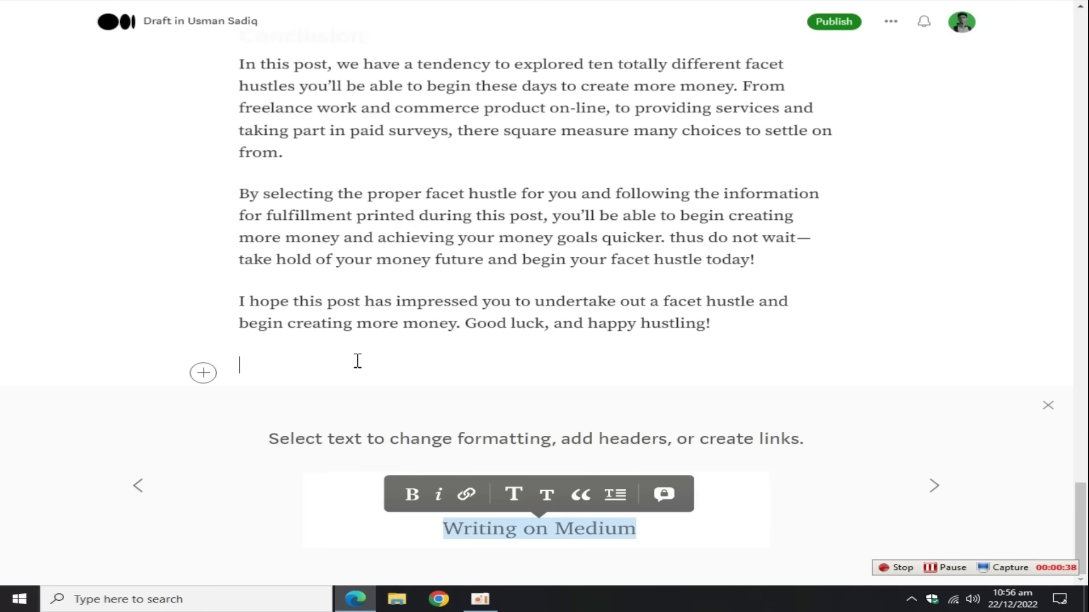
scroll(357, 360, up, 15)
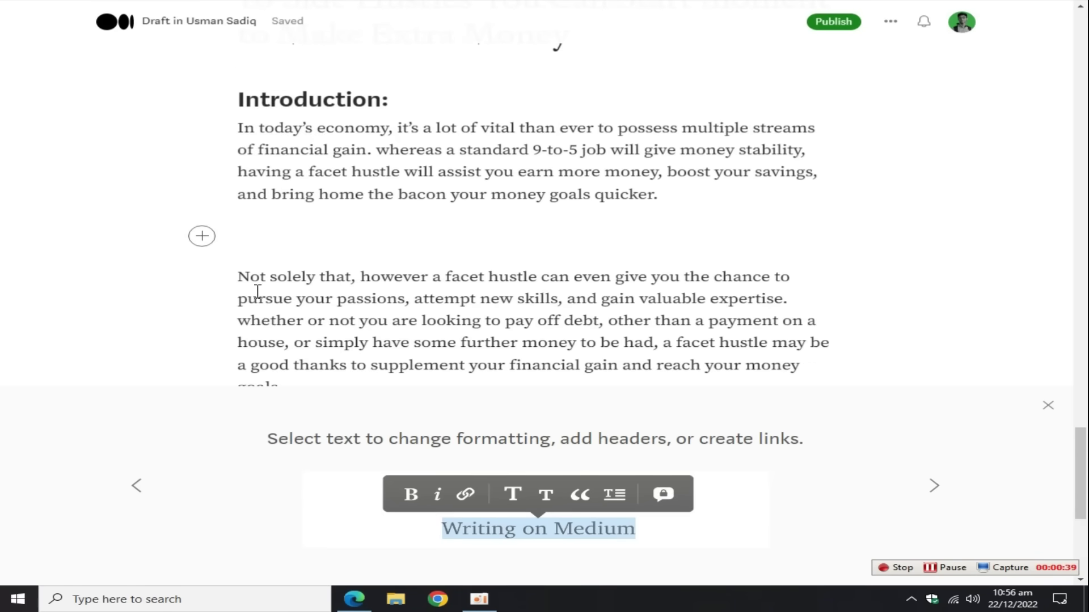
click(196, 239)
click(245, 236)
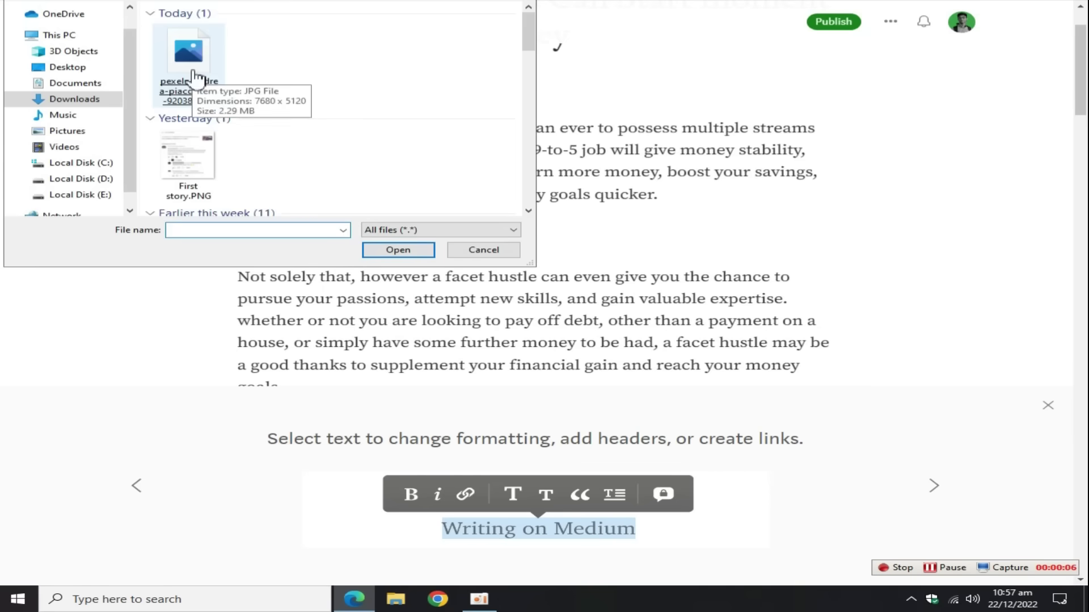
Insert the downloaded laptop jpg with alt text 'Side hustle | 10 side hustle without investment'
click(193, 71)
click(193, 72)
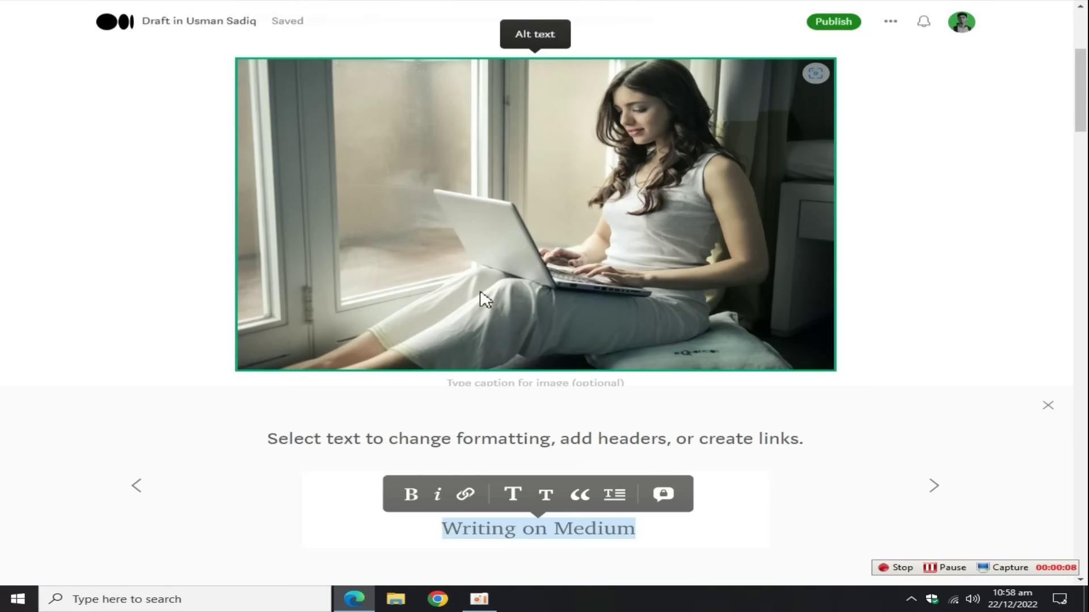
click(531, 34)
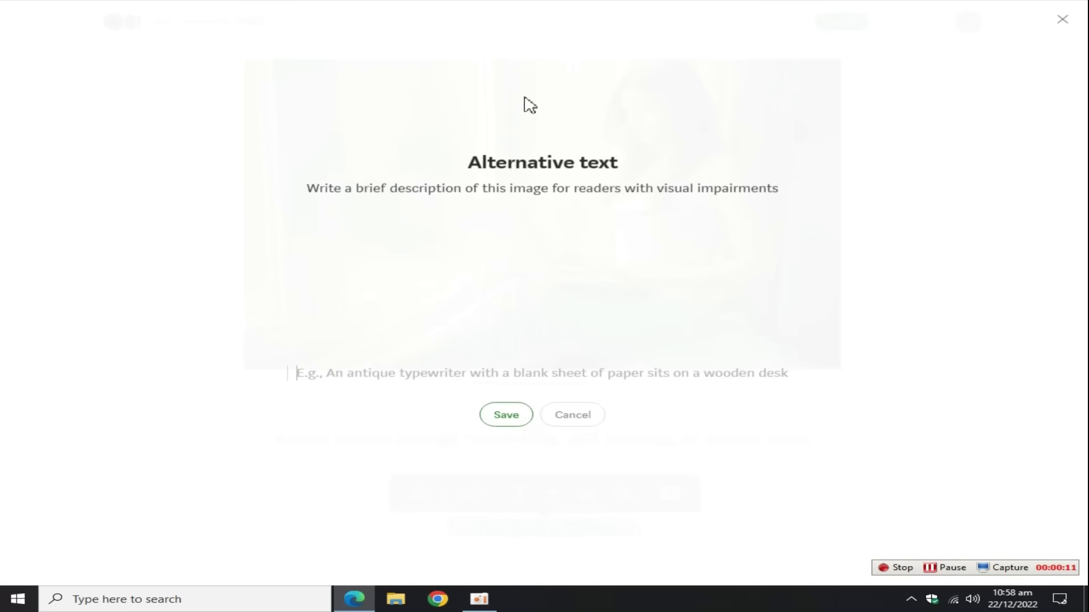
text(Side hu)
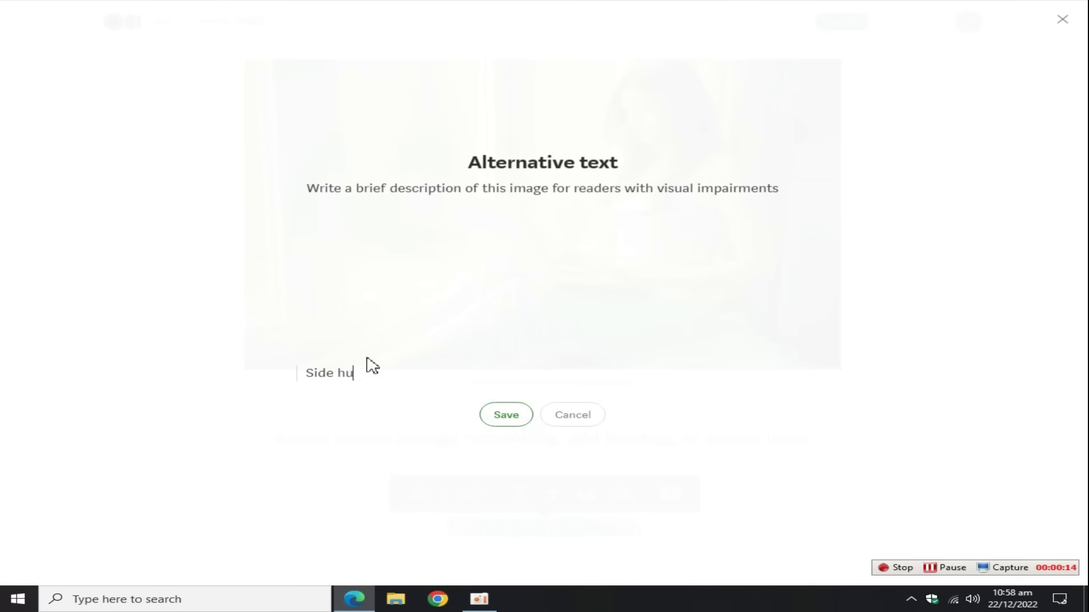
text(stle | 10 side hustle without)
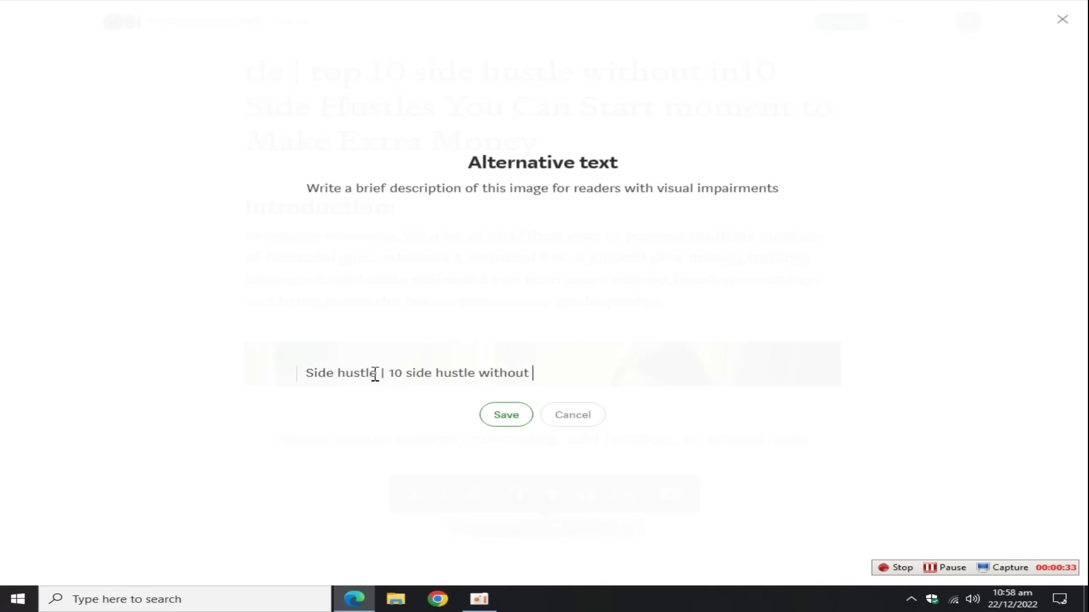
click(507, 415)
scroll(398, 309, down, 10)
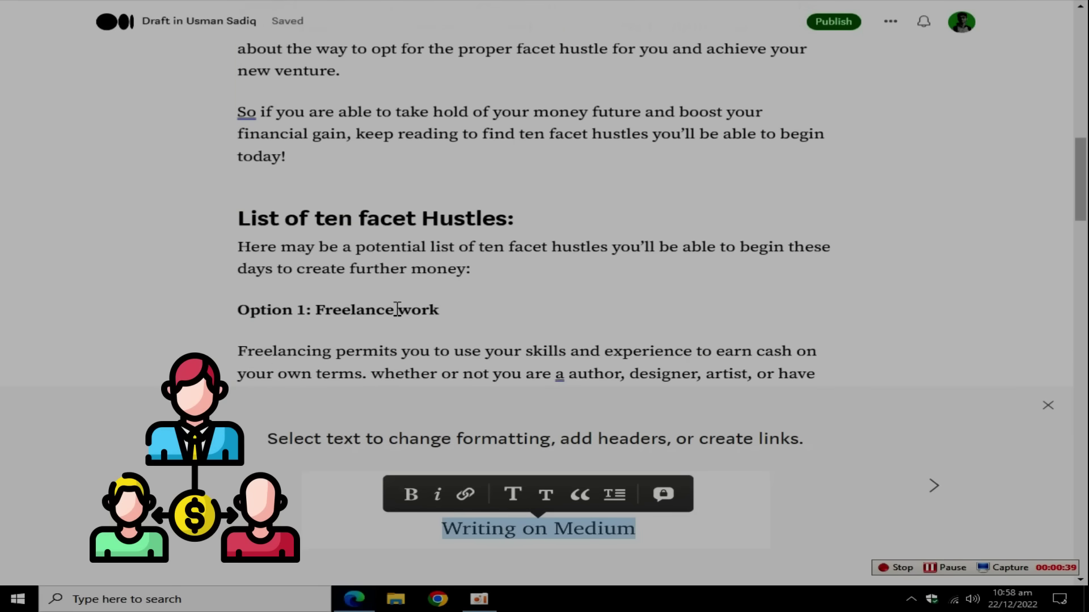
scroll(398, 310, down, 3)
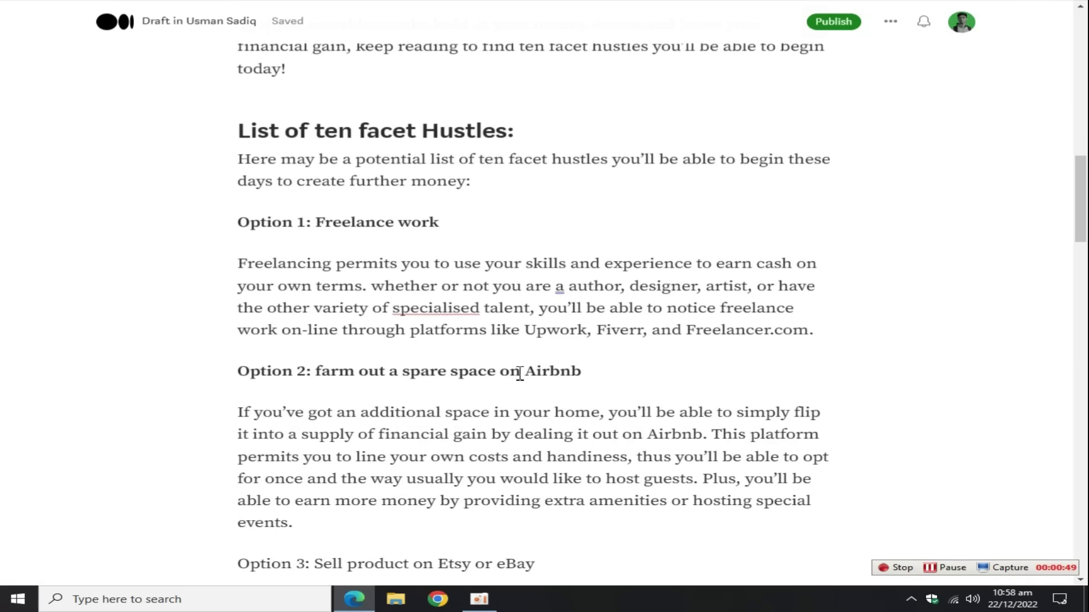
drag(589, 370, 526, 371)
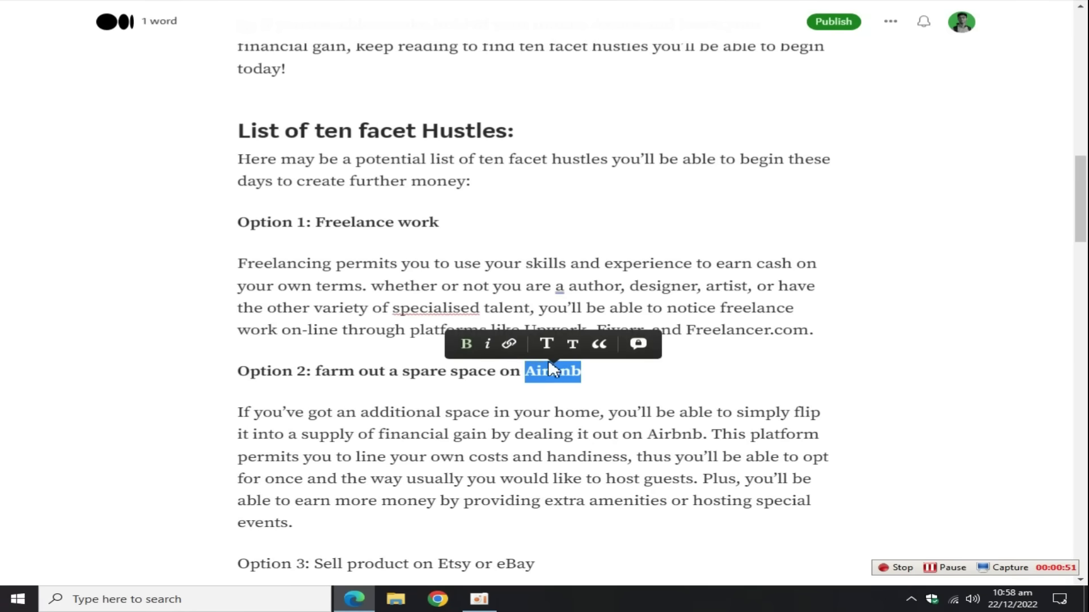
click(509, 344)
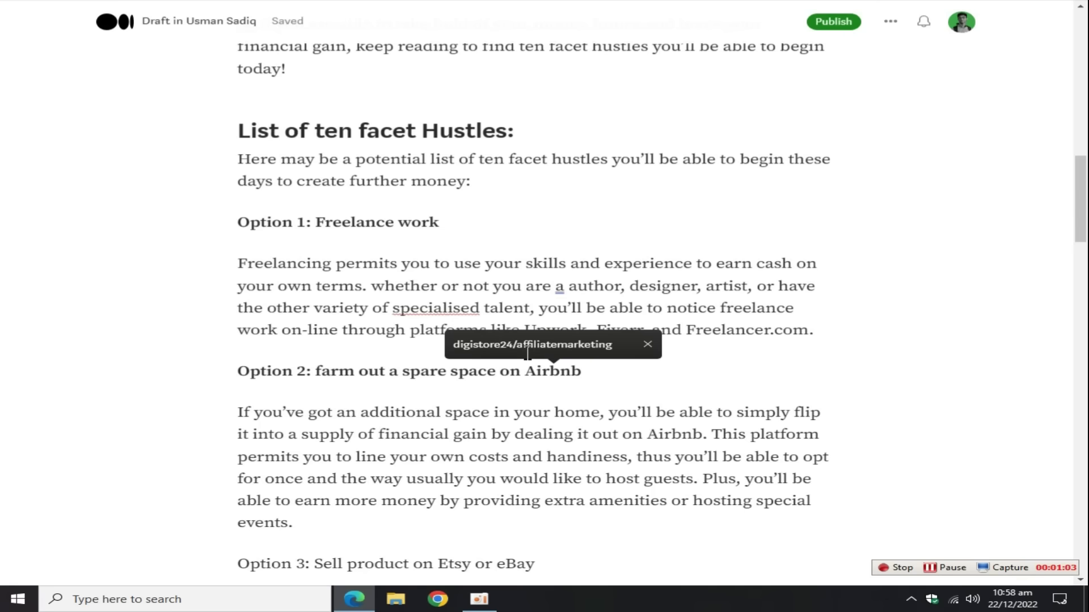
key(Return)
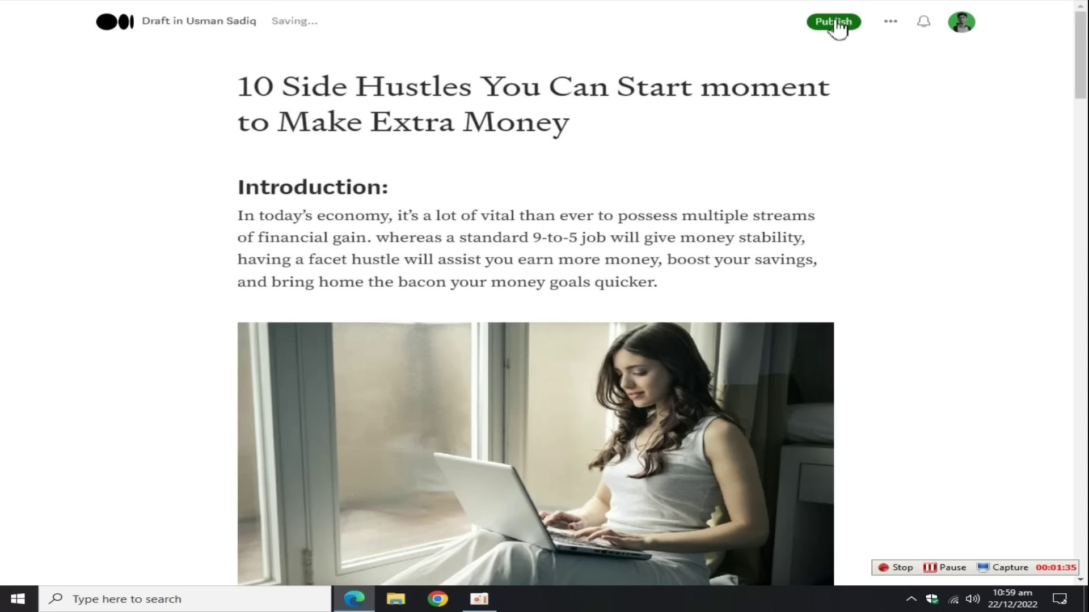
click(833, 29)
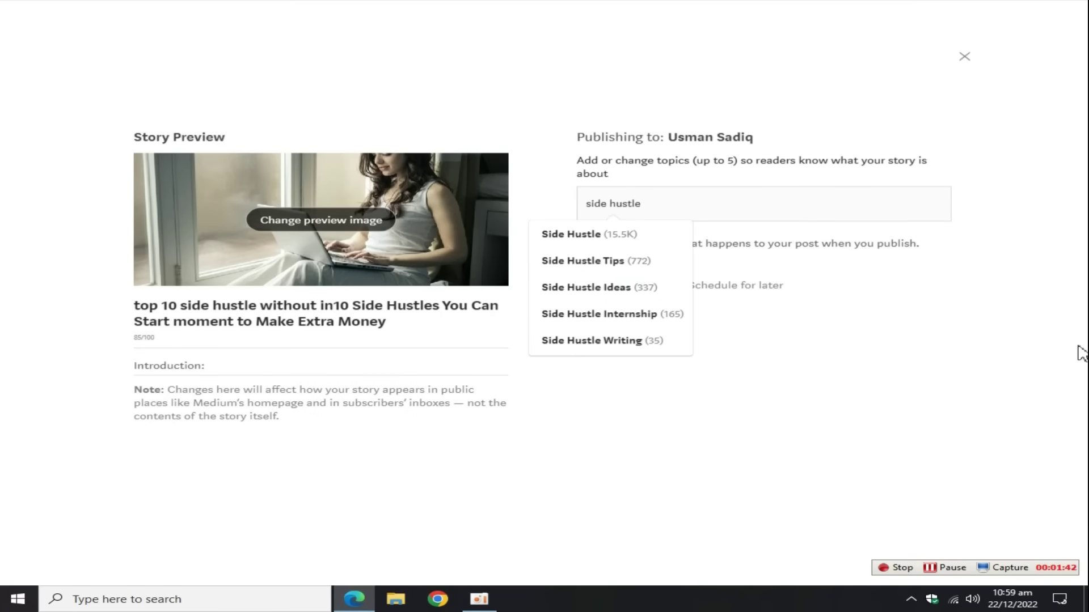
Add topics Side Hustle, Side Hustle Tips, Make Money Online, Earn Money Online, Online Business, and publish now
click(617, 244)
text(side h)
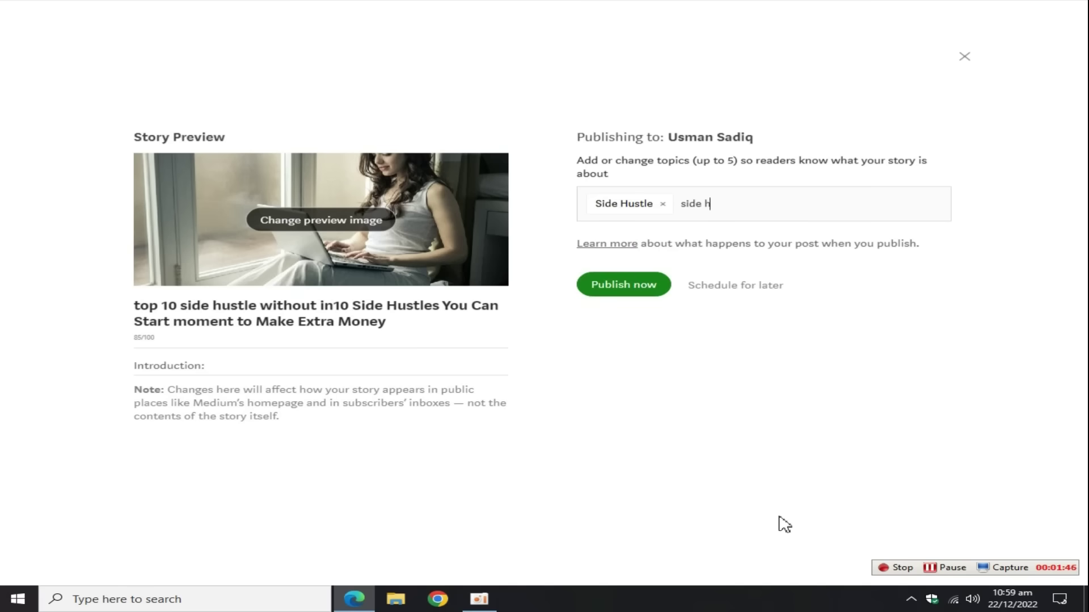
text(ustle)
click(697, 260)
text(make mo)
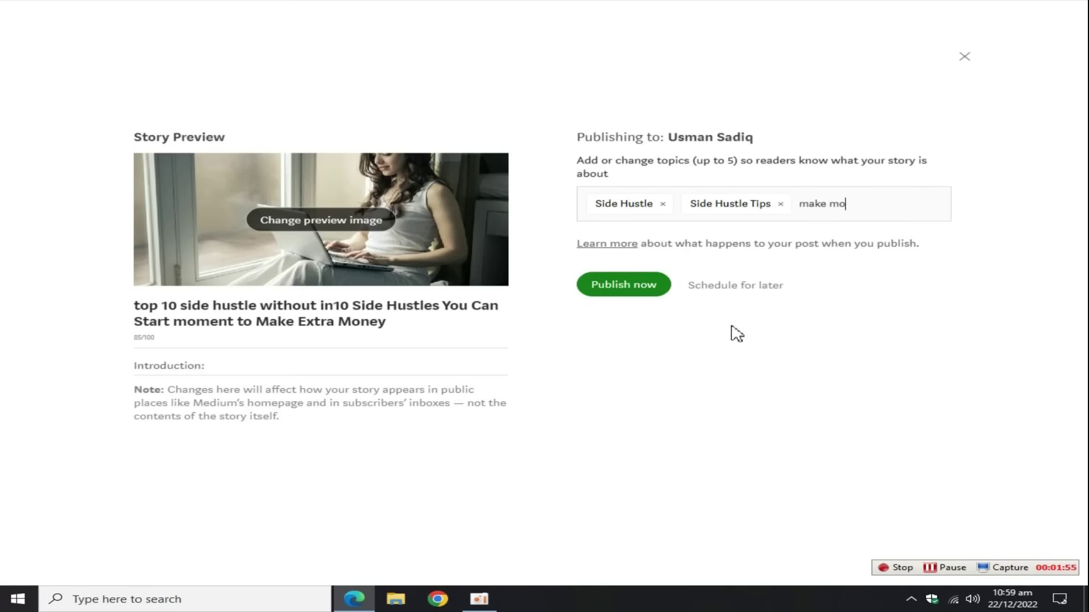
text(ney online)
key(Return)
text(earn money)
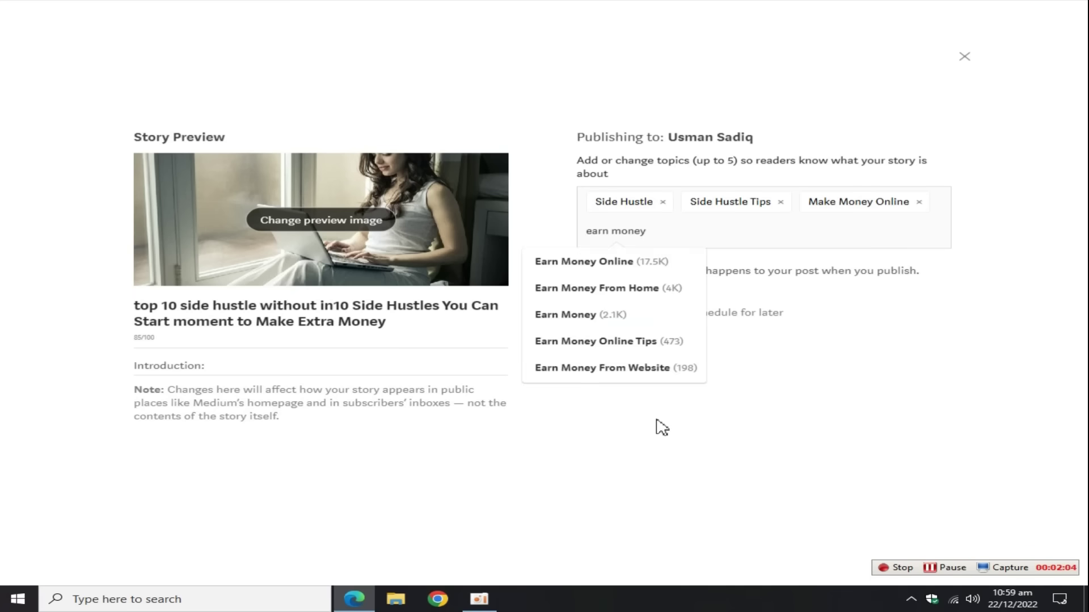
key(Return)
text(online busi)
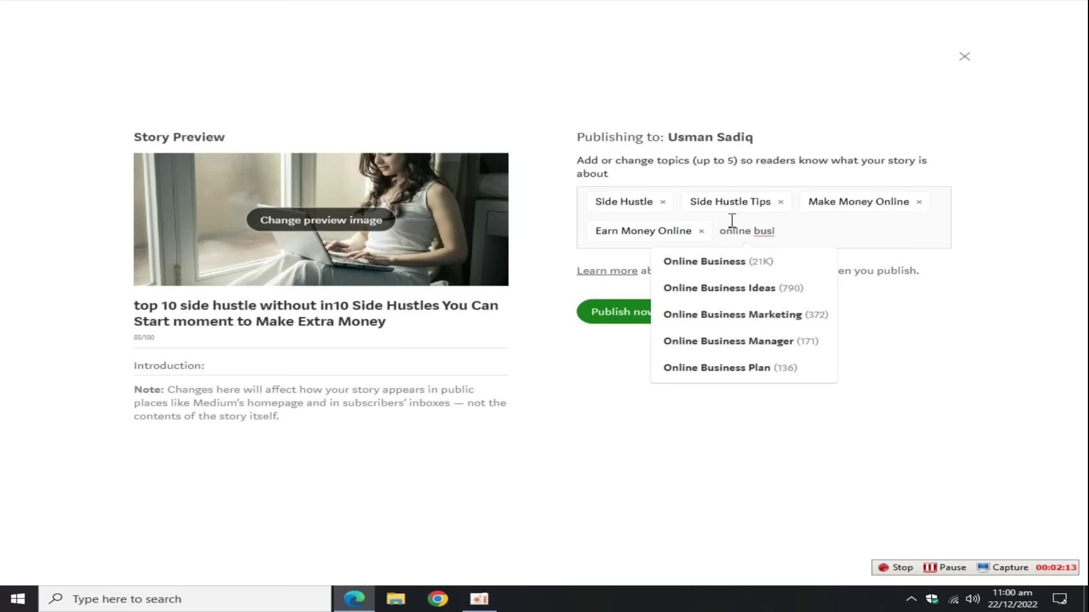
key(Return)
click(647, 313)
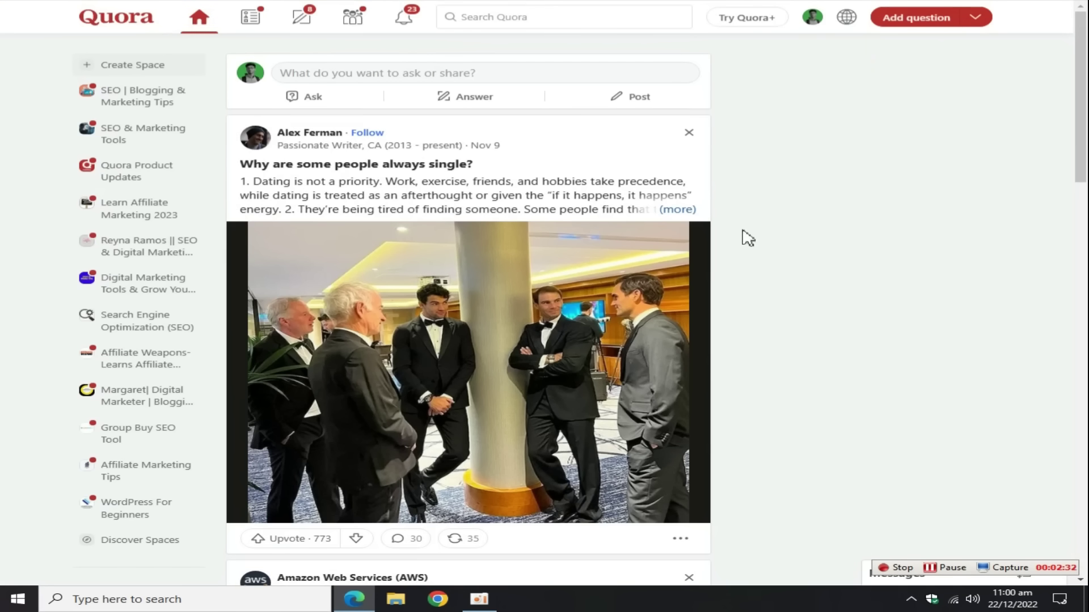
Create a new Quora post and paste the side-hustle article into it
click(810, 19)
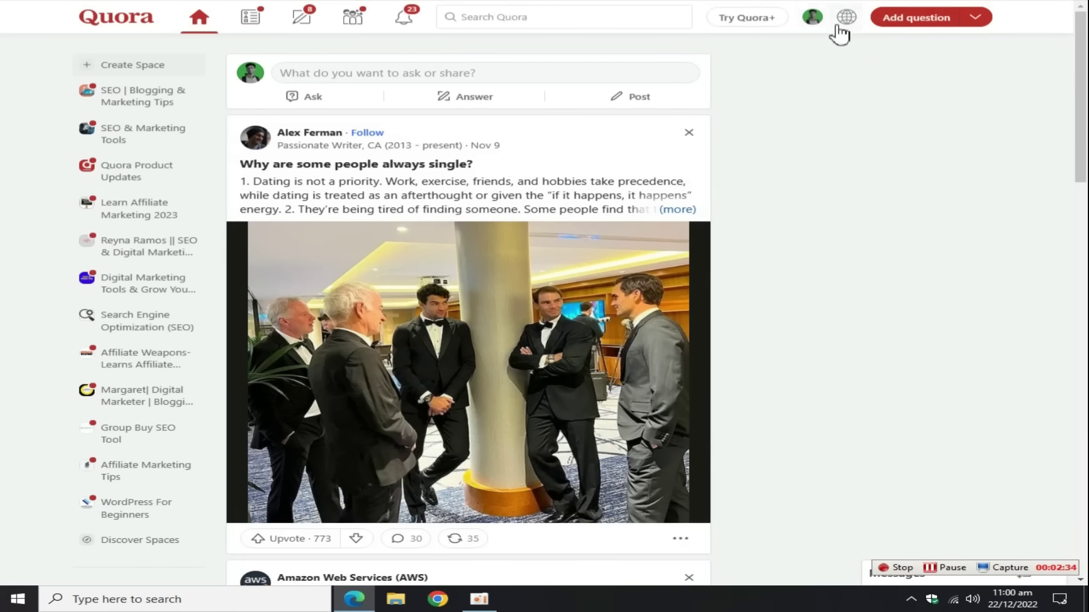
click(941, 77)
click(982, 24)
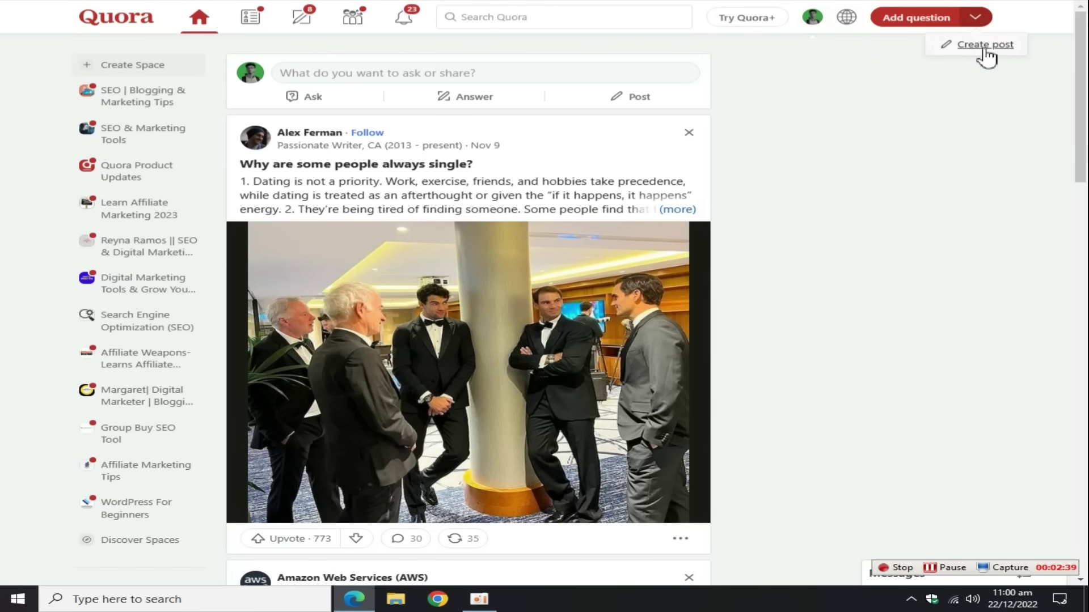
click(982, 45)
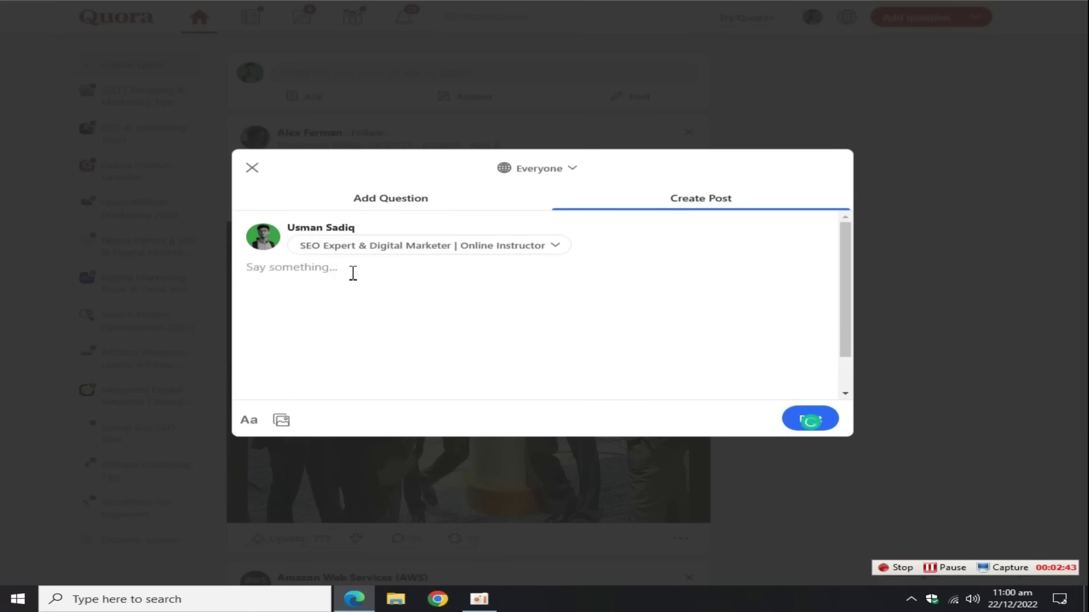
key(ctrl+v)
scroll(353, 274, down, 2)
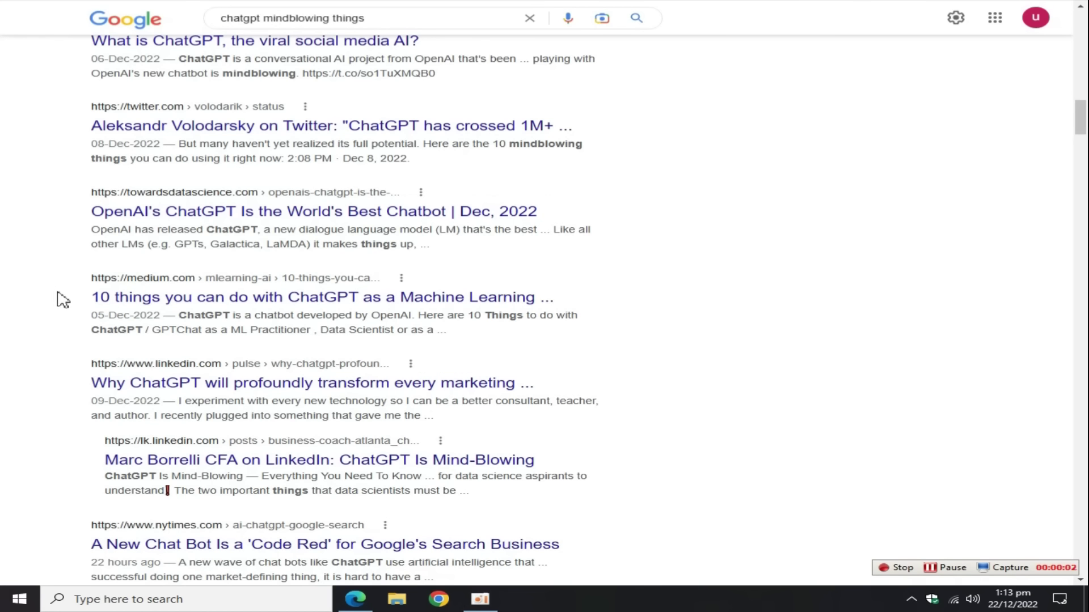
click(57, 293)
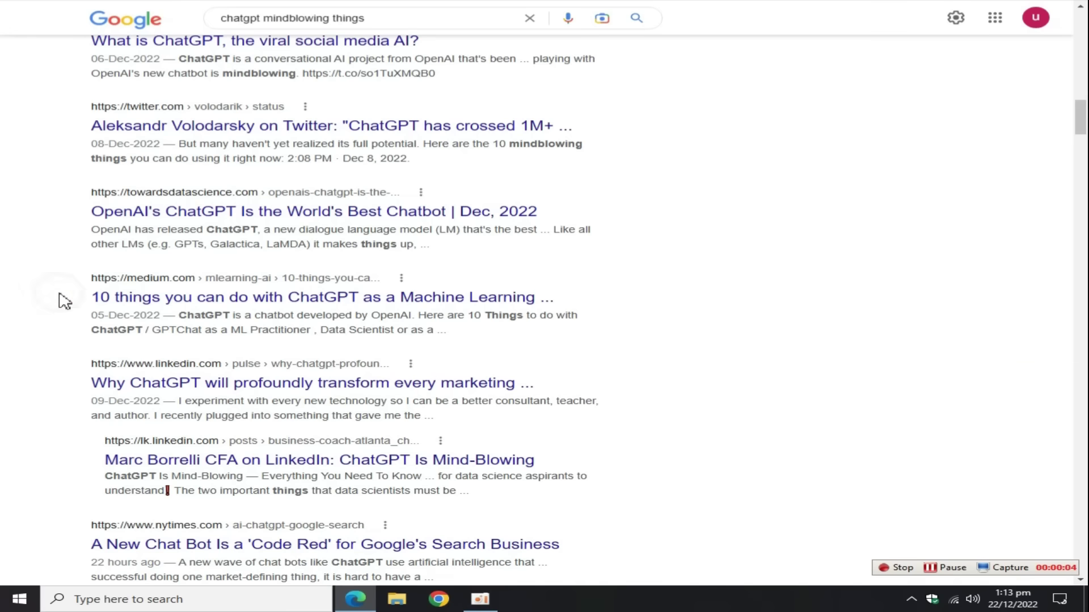